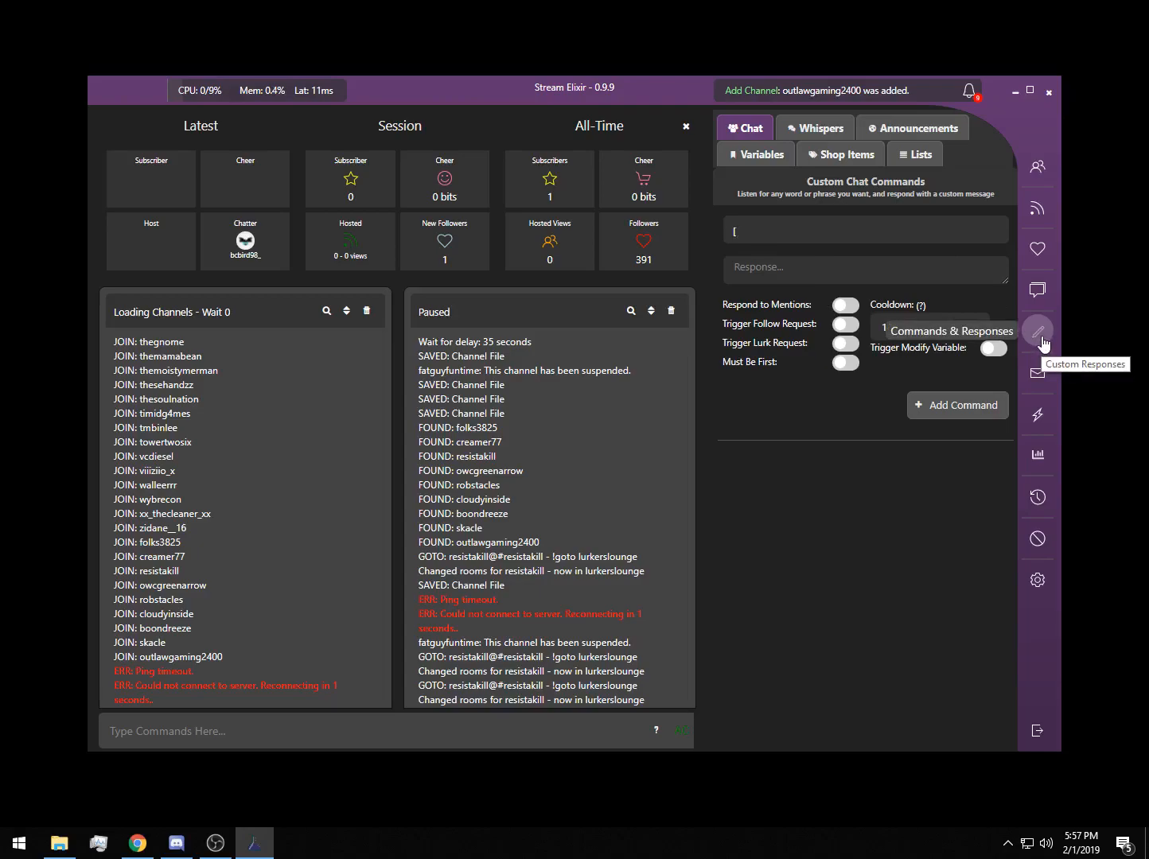
Step: Look through the Chat, Whispers, Announcements, Variables and Shop Items sections of the custom commands area
{"action": "left_click", "coordinate": [740, 142]}
{"action": "left_click", "coordinate": [809, 136]}
{"action": "left_click", "coordinate": [899, 133]}
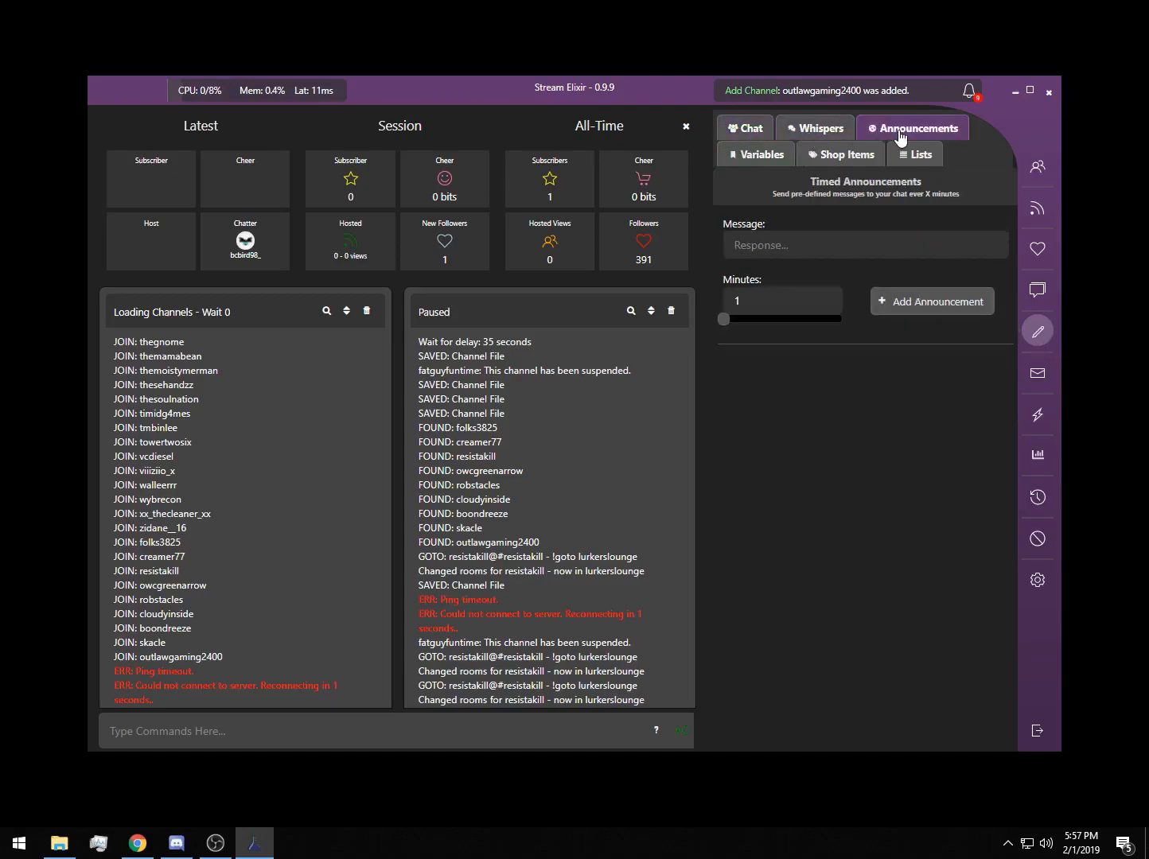
{"action": "left_click", "coordinate": [760, 162]}
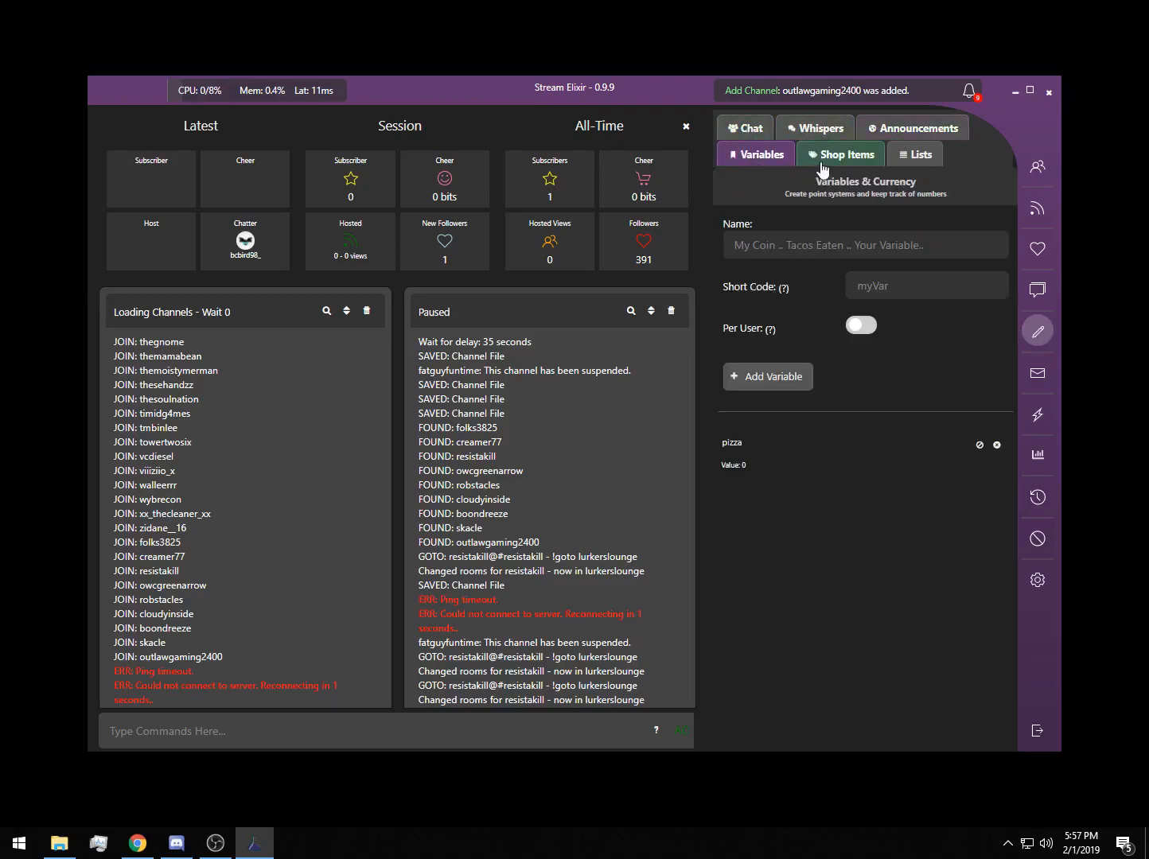
{"action": "left_click", "coordinate": [826, 165]}
{"action": "left_click", "coordinate": [777, 159]}
{"action": "left_click", "coordinate": [867, 164]}
{"action": "left_click", "coordinate": [776, 159]}
{"action": "left_click", "coordinate": [733, 130]}
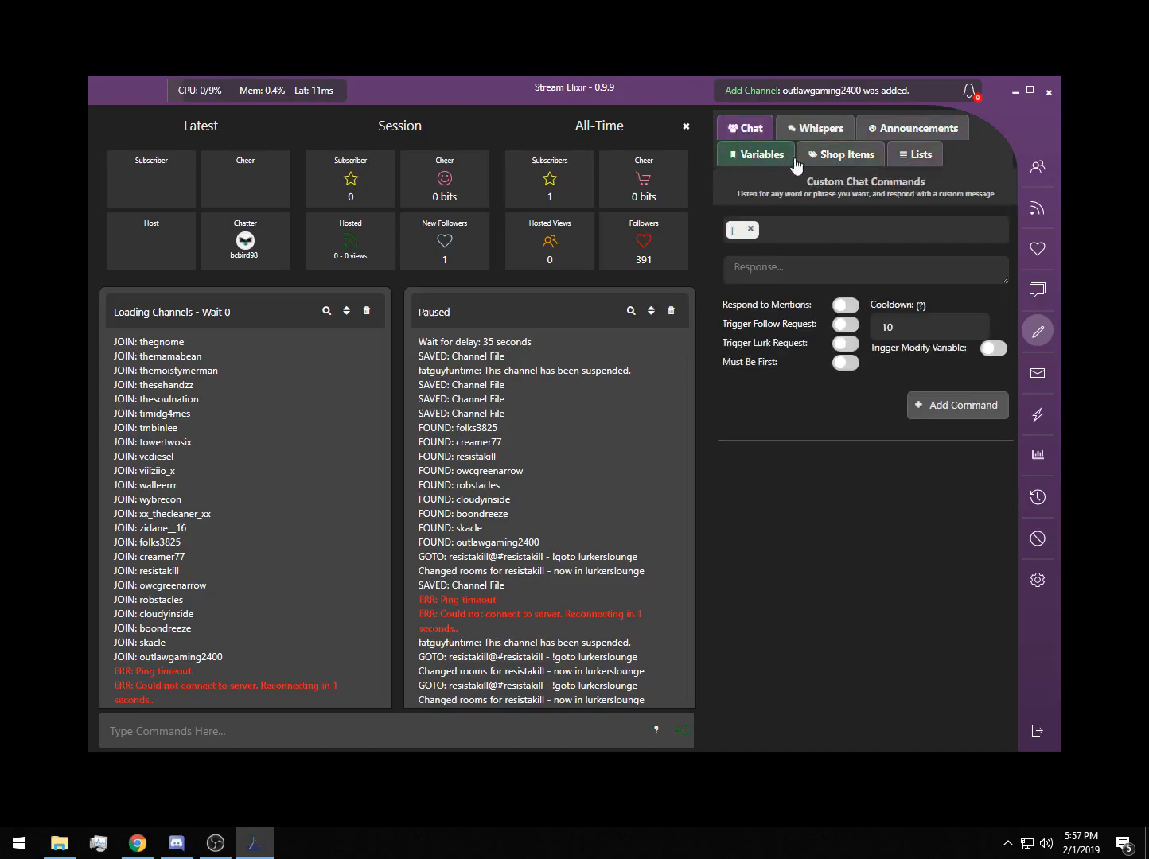
Step: Clear the stray "[" trigger from the chat command form and try out the Trigger Modify Variable and Must Be First options
{"action": "left_click", "coordinate": [750, 229]}
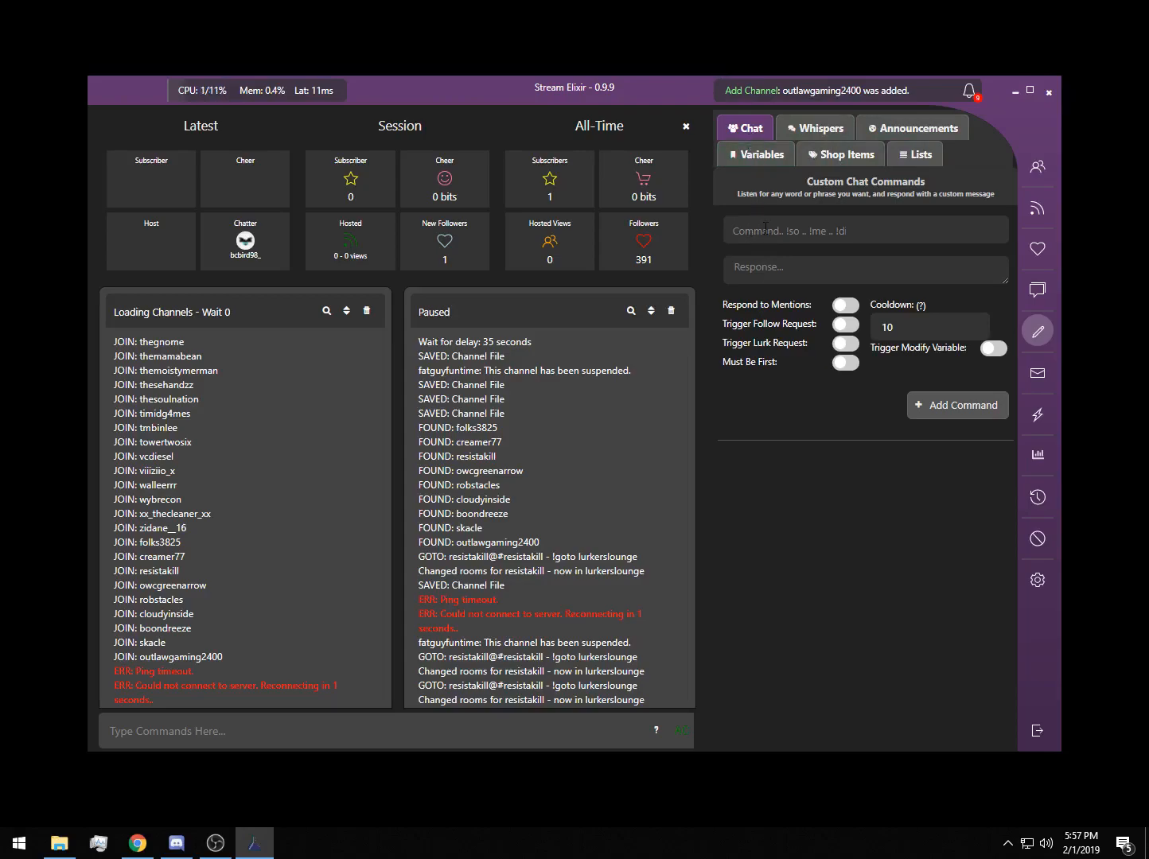
{"action": "left_click", "coordinate": [761, 270]}
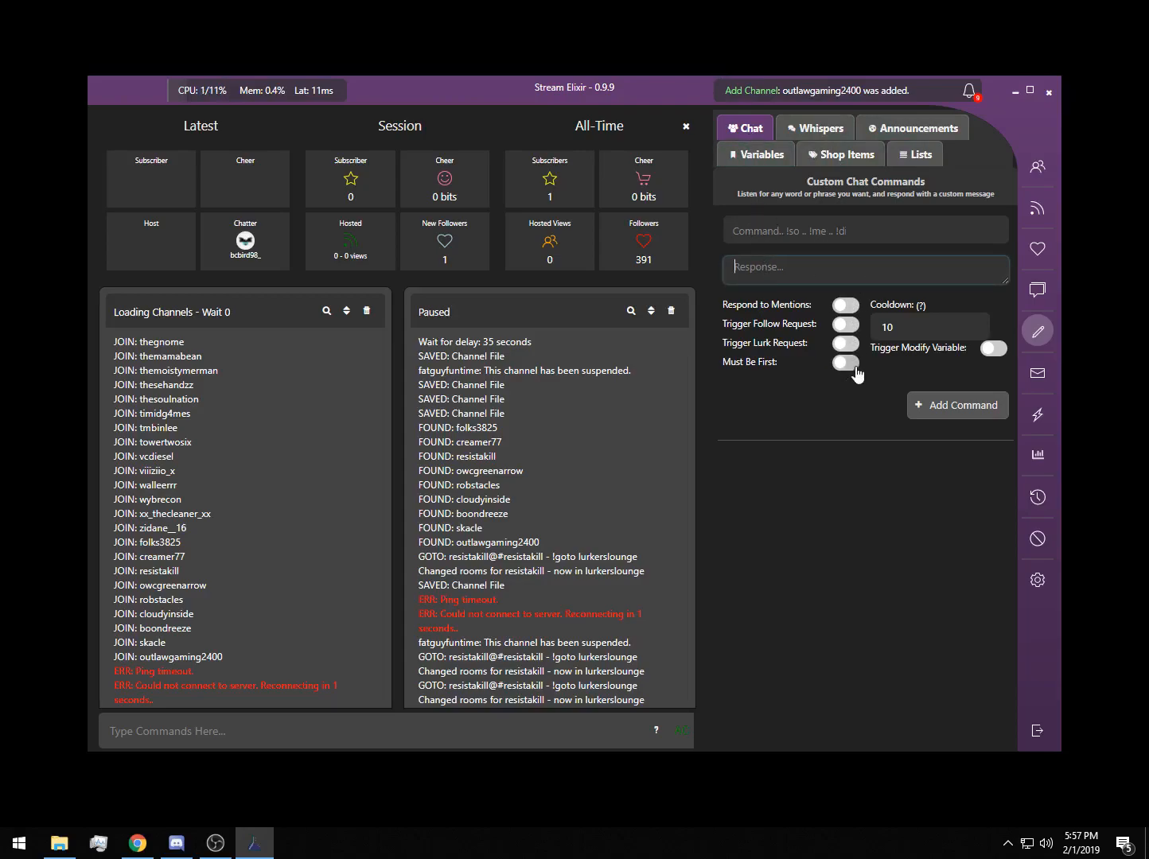
{"action": "left_click", "coordinate": [991, 350]}
{"action": "left_click", "coordinate": [991, 350]}
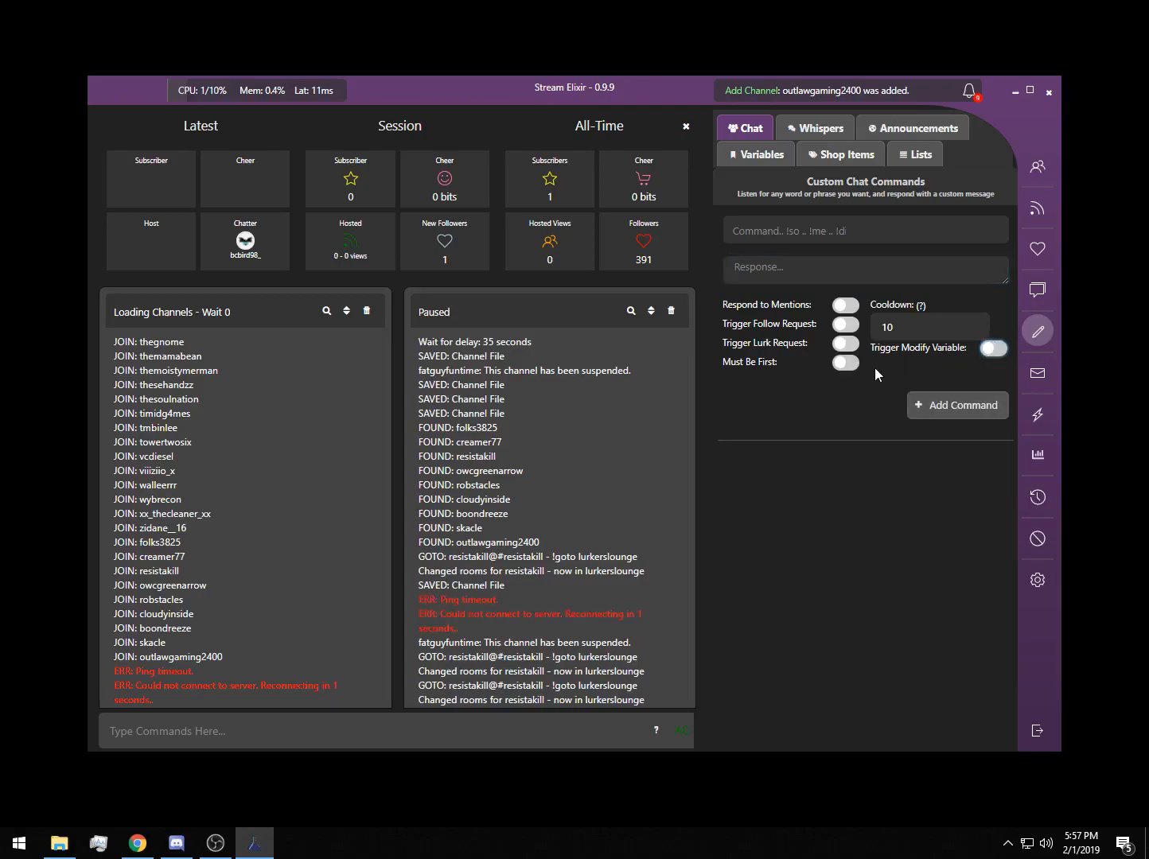
{"action": "left_click", "coordinate": [845, 363]}
{"action": "left_click", "coordinate": [843, 362]}
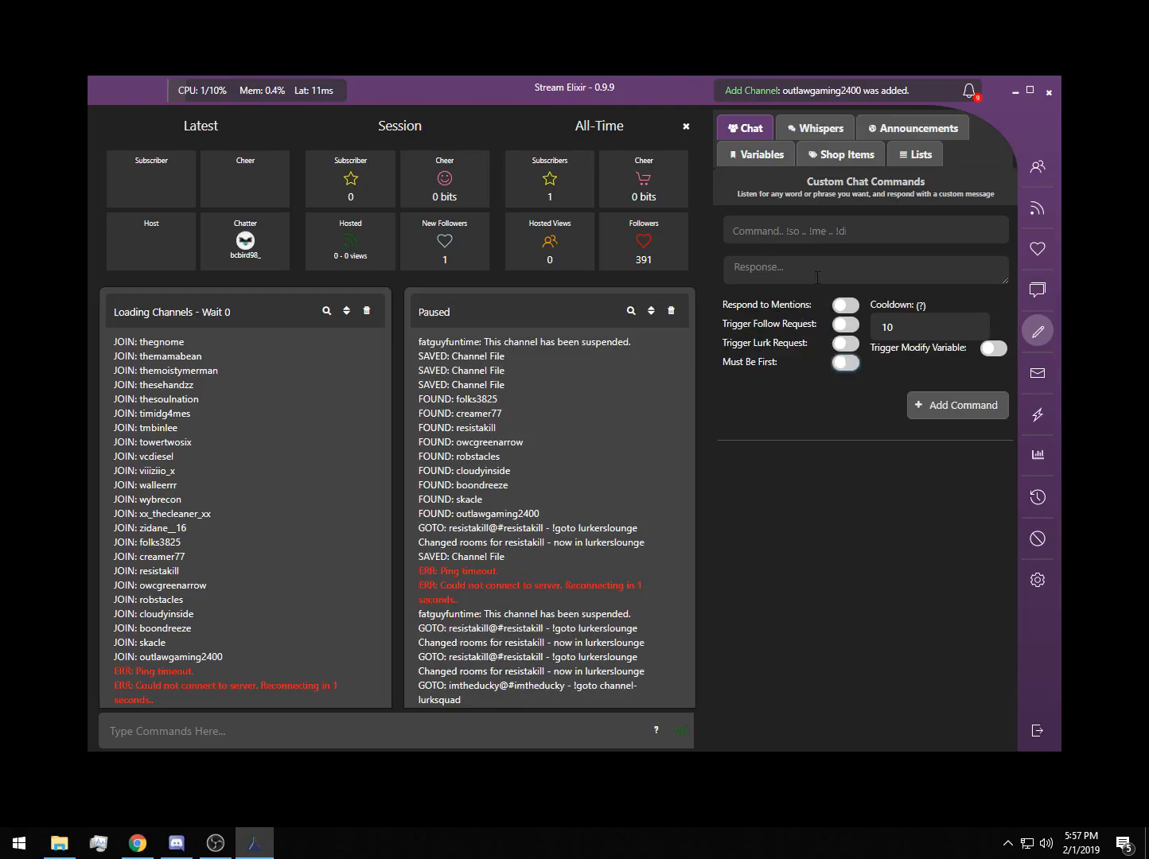
Step: Enter !keyboard as the trigger phrase of a custom chat command
{"action": "left_click", "coordinate": [819, 234]}
{"action": "type", "text": "!"}
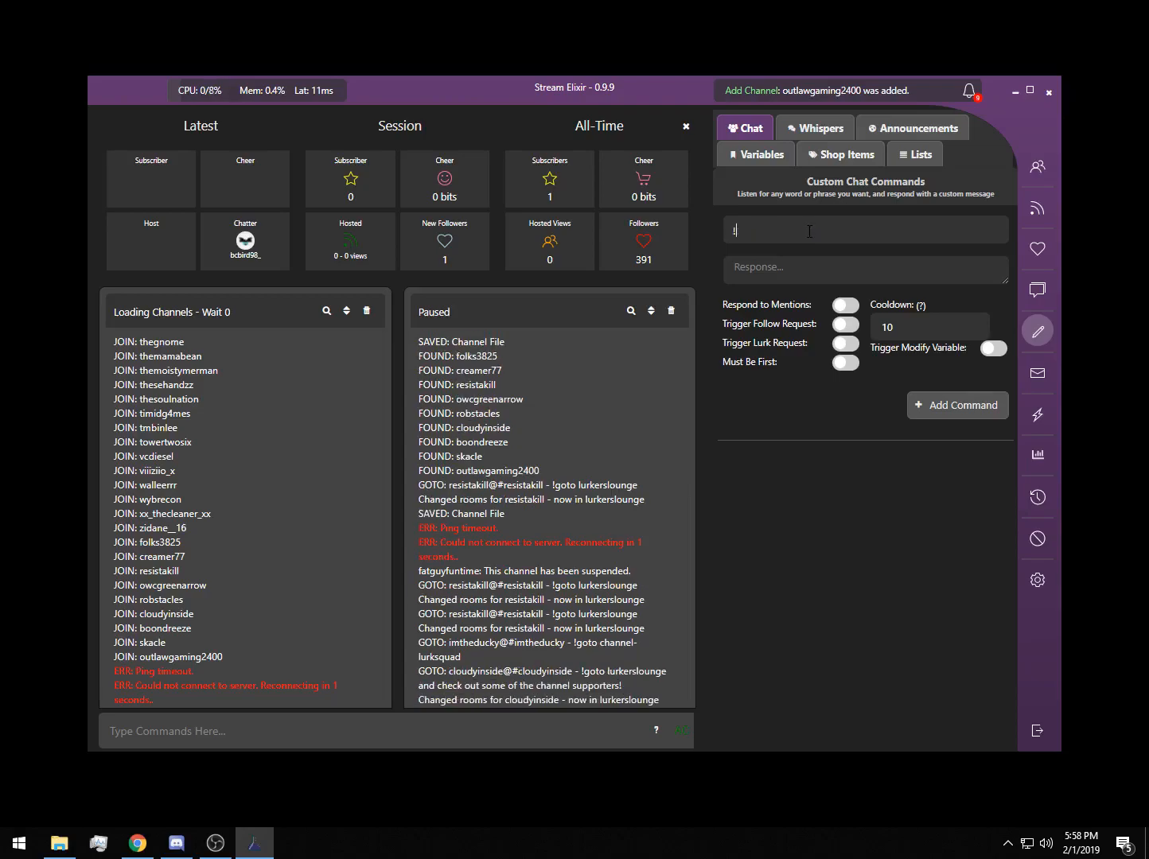
{"action": "type", "text": "keyboard"}
{"action": "key", "text": "Return"}
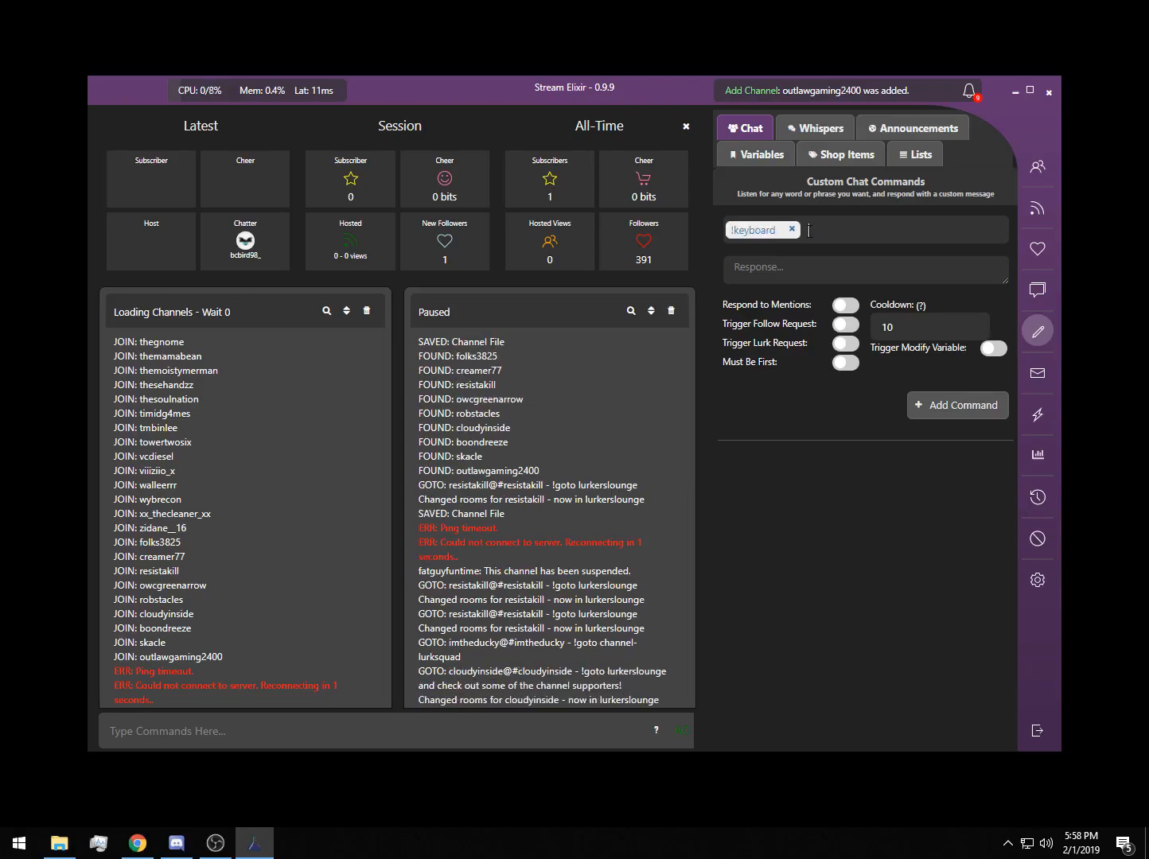
Step: Set the response to linktopurchase.com/keyboard and add the command with Respond to Mentions enabled
{"action": "left_click", "coordinate": [807, 270]}
{"action": "type", "text": "linktopurcahj"}
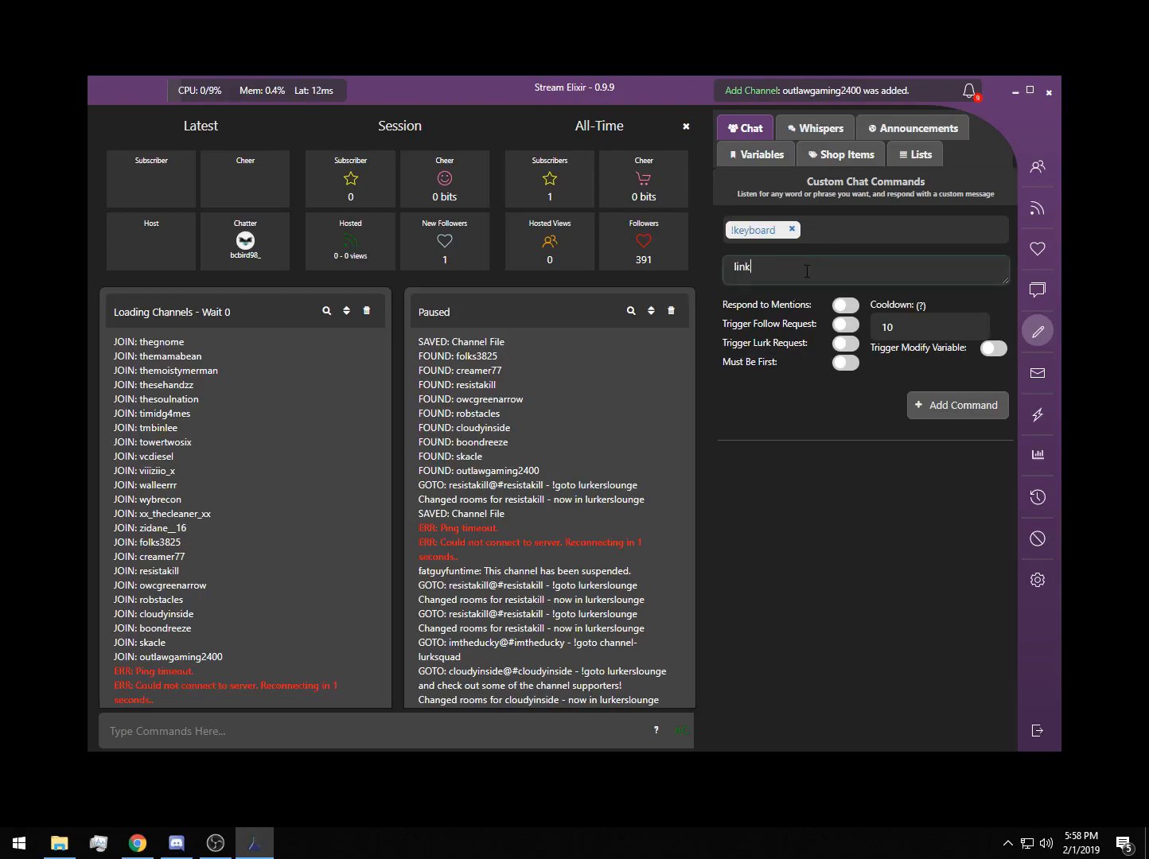
{"action": "key", "text": "BackSpace"}
{"action": "key", "text": "BackSpace"}
{"action": "key", "text": "BackSpace"}
{"action": "key", "text": "BackSpace"}
{"action": "type", "text": "chase.com"}
{"action": "type", "text": "/"}
{"action": "type", "text": "keybaord"}
{"action": "key", "text": "BackSpace"}
{"action": "key", "text": "BackSpace"}
{"action": "key", "text": "BackSpace"}
{"action": "key", "text": "BackSpace"}
{"action": "type", "text": "oard"}
{"action": "left_click", "coordinate": [841, 309]}
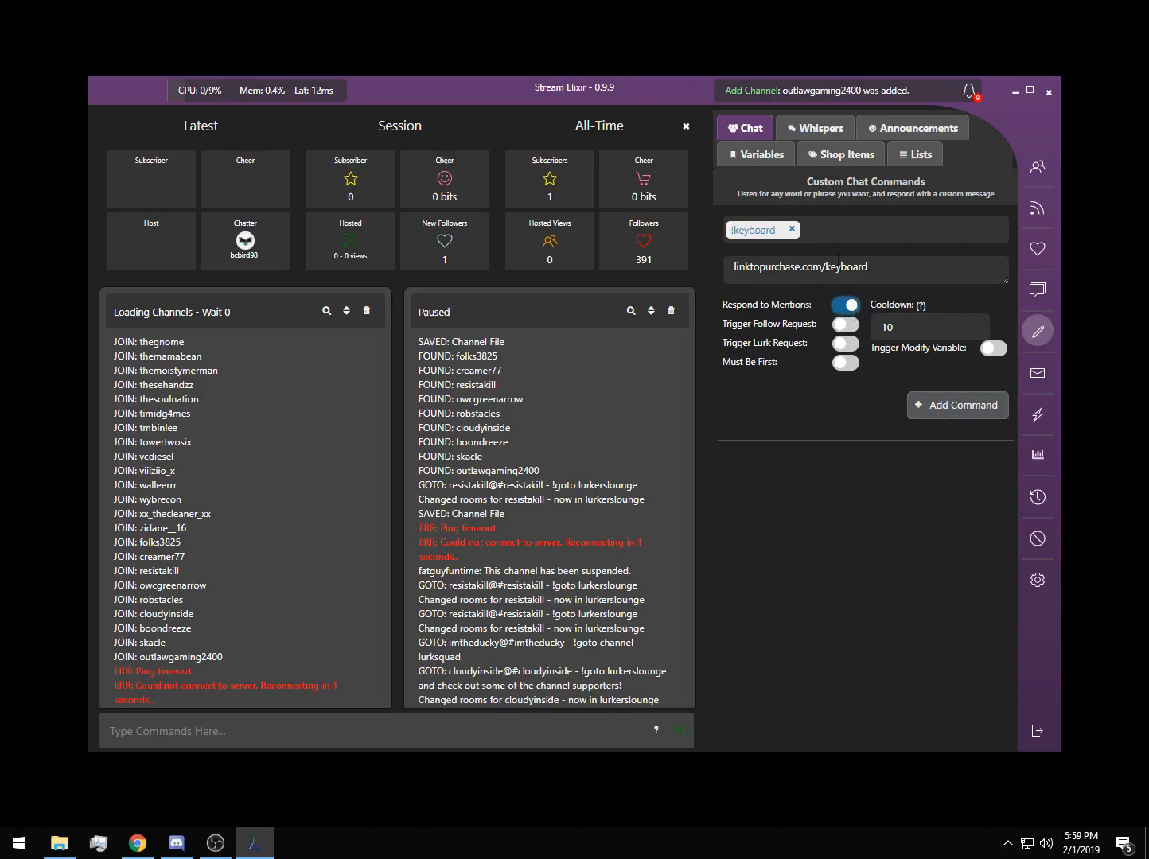
{"action": "left_click", "coordinate": [956, 408]}
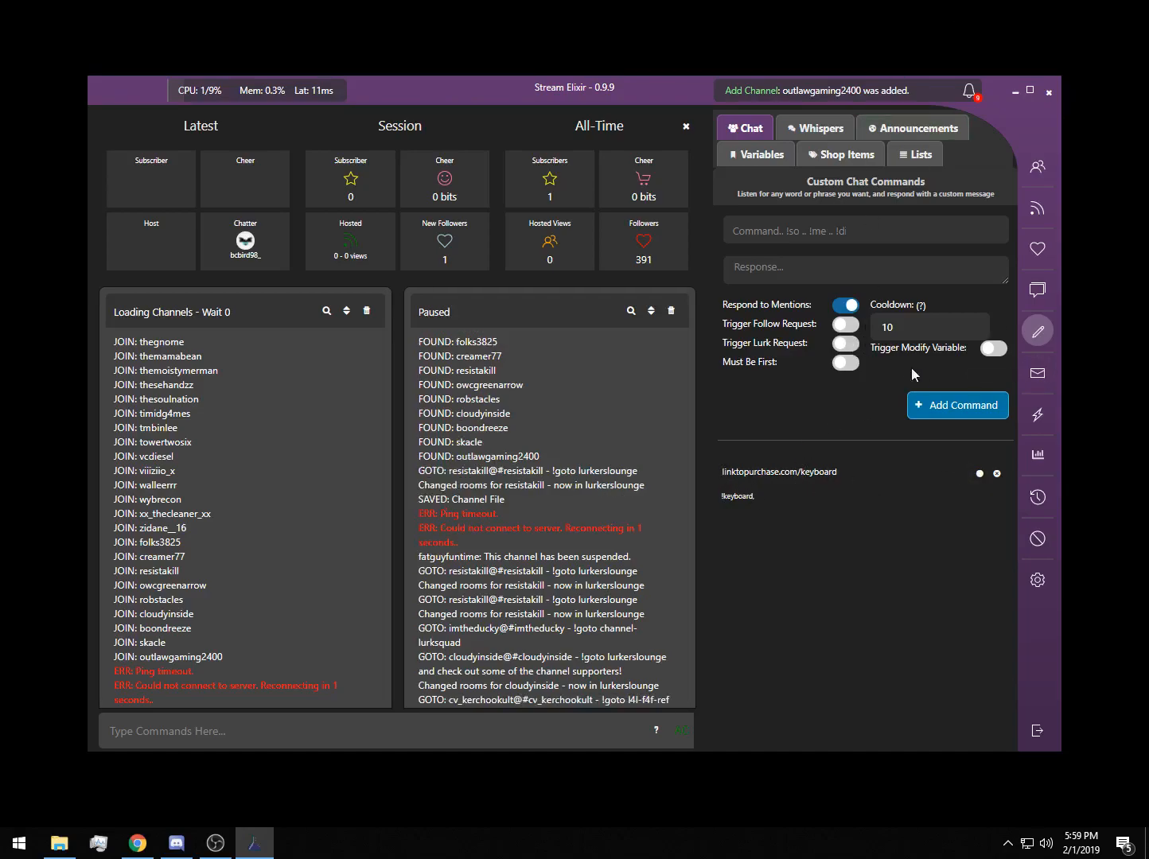
Step: Delete the !keyboard chat command and turn off Respond to Mentions
{"action": "left_click", "coordinate": [996, 473]}
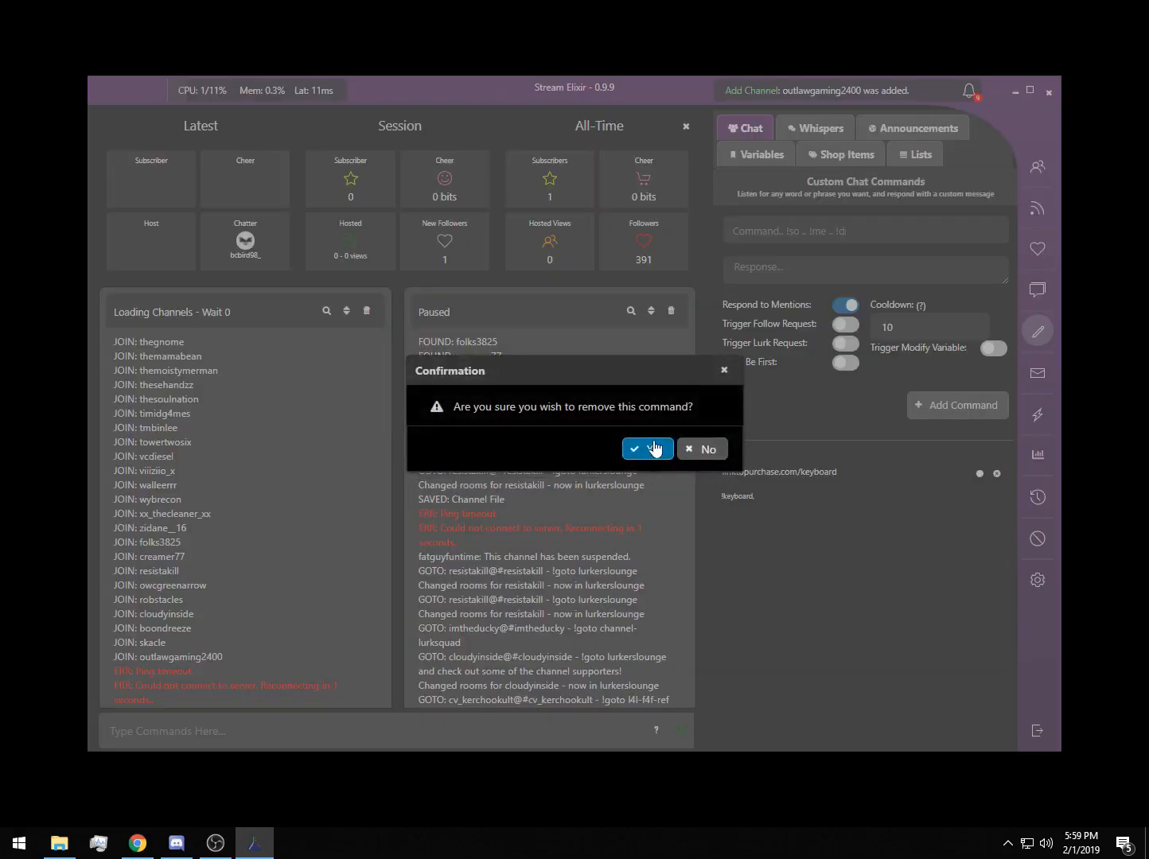
{"action": "left_click", "coordinate": [654, 452]}
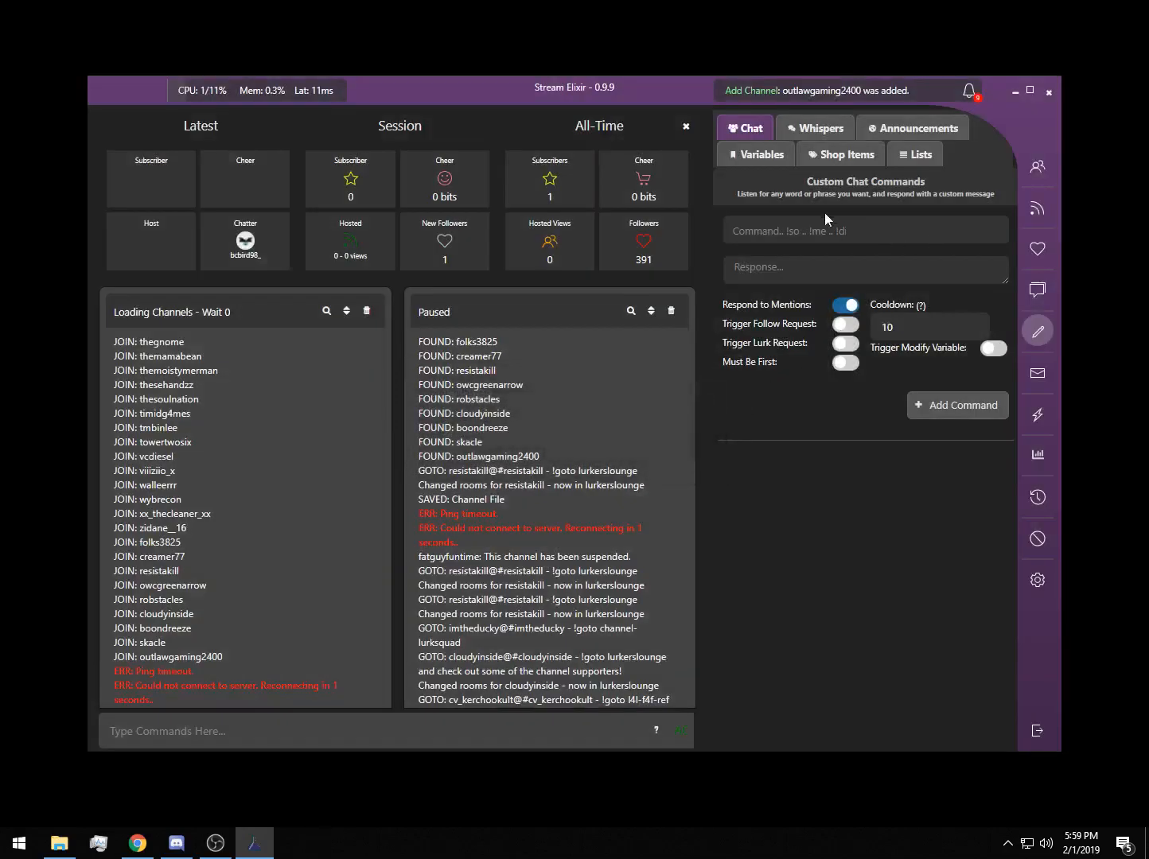
{"action": "left_click", "coordinate": [845, 305]}
Step: Add a !followme chat command responding "i got your follow request ill follow back after the stream!" with Trigger Follow Request enabled
{"action": "left_click", "coordinate": [795, 228]}
{"action": "type", "text": "!followme"}
{"action": "key", "text": "Return"}
{"action": "key", "text": "Tab"}
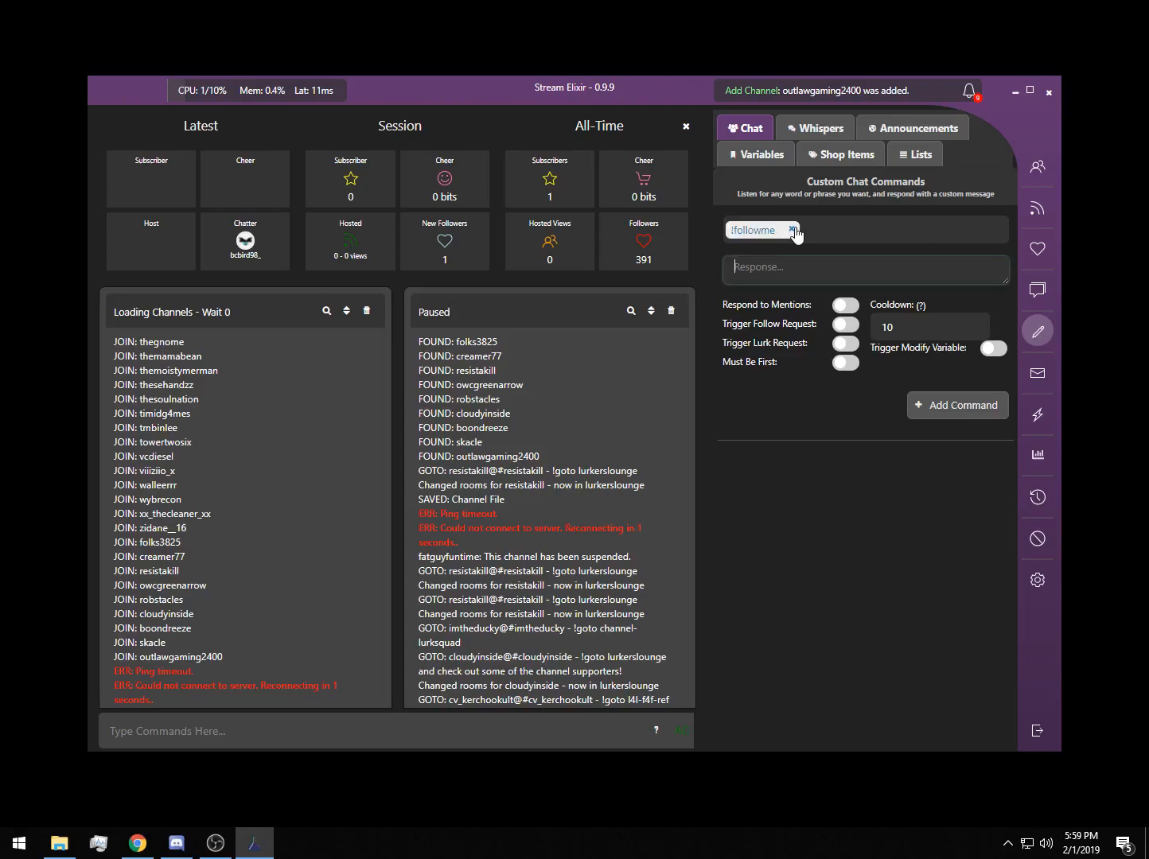
{"action": "type", "text": "i got your follow request "}
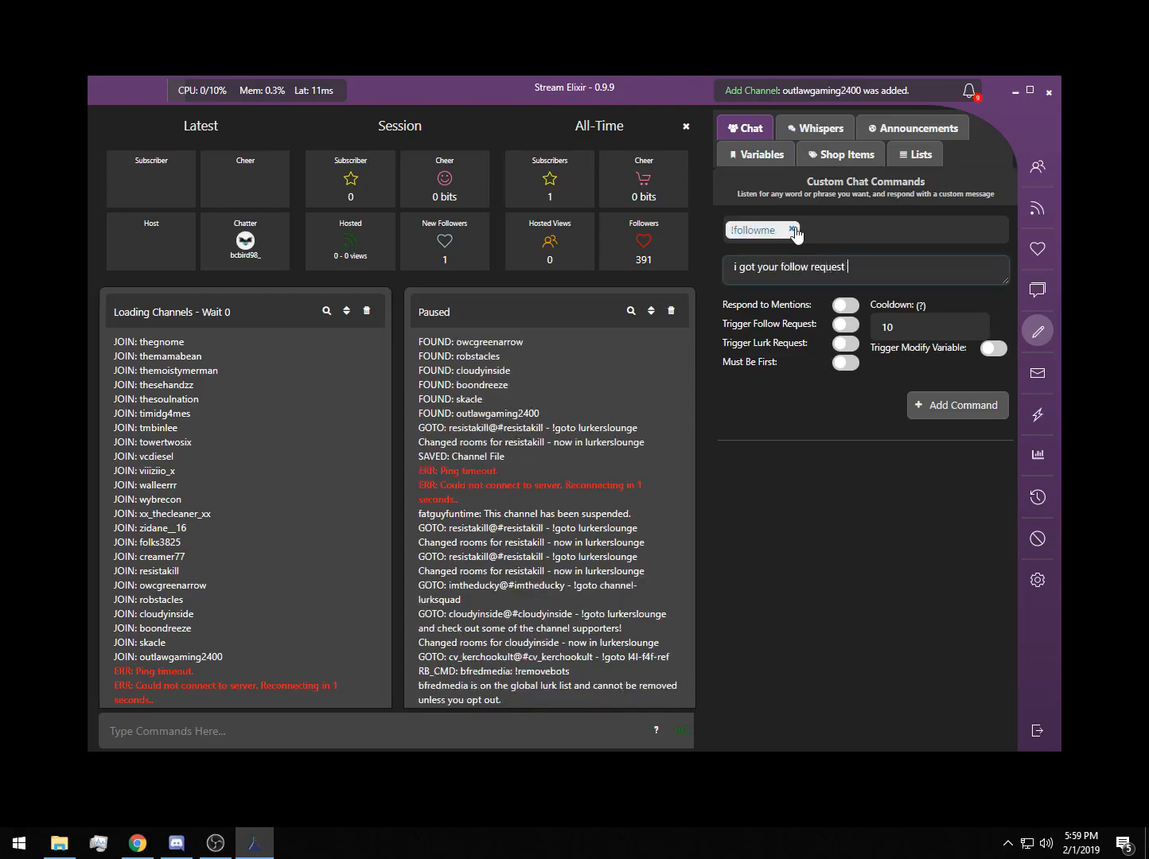
{"action": "type", "text": "ill follow back after the stream!"}
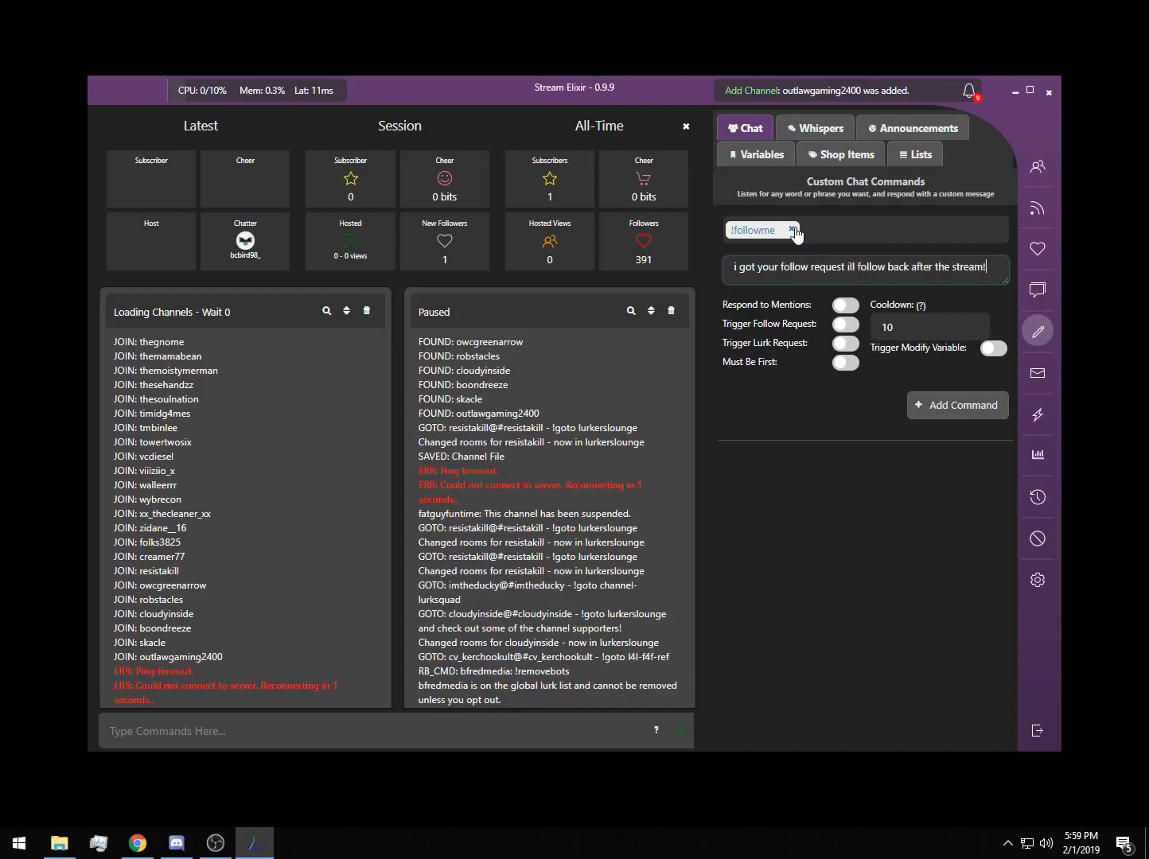
{"action": "left_click", "coordinate": [845, 326]}
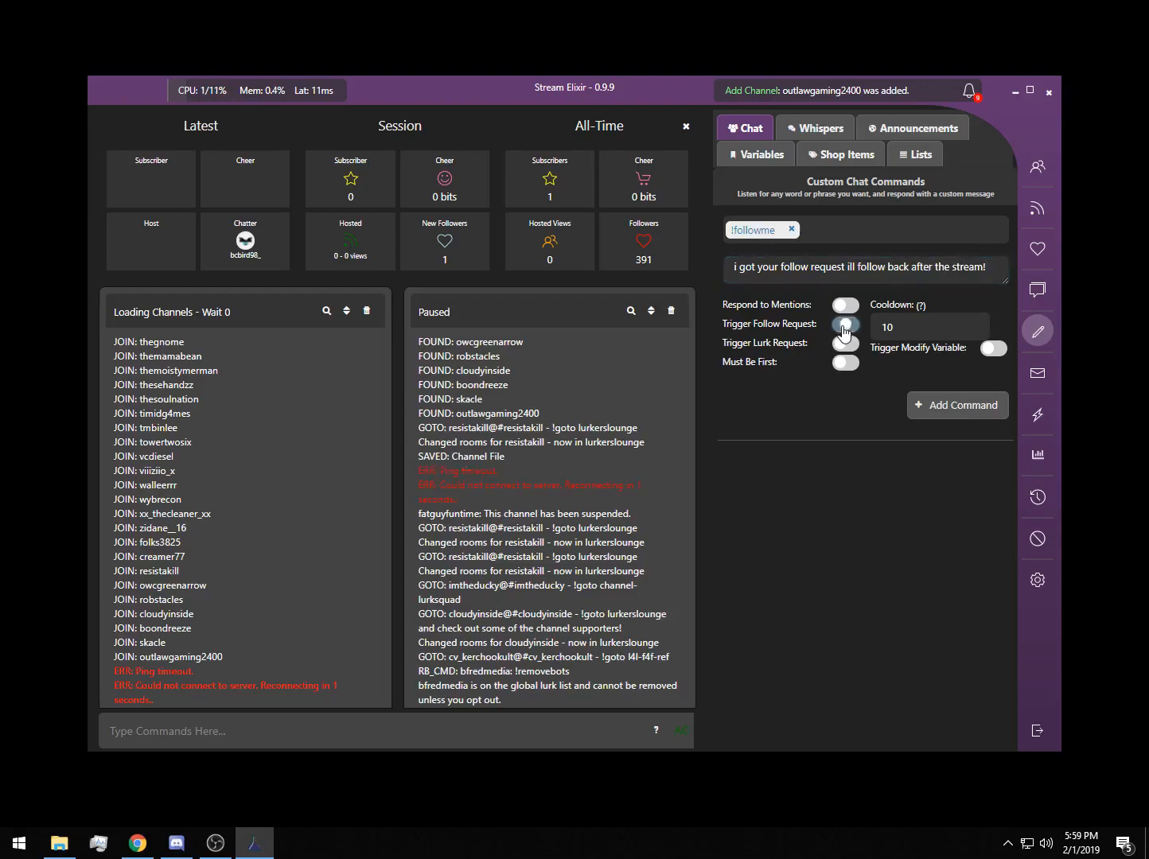
{"action": "left_click", "coordinate": [958, 408]}
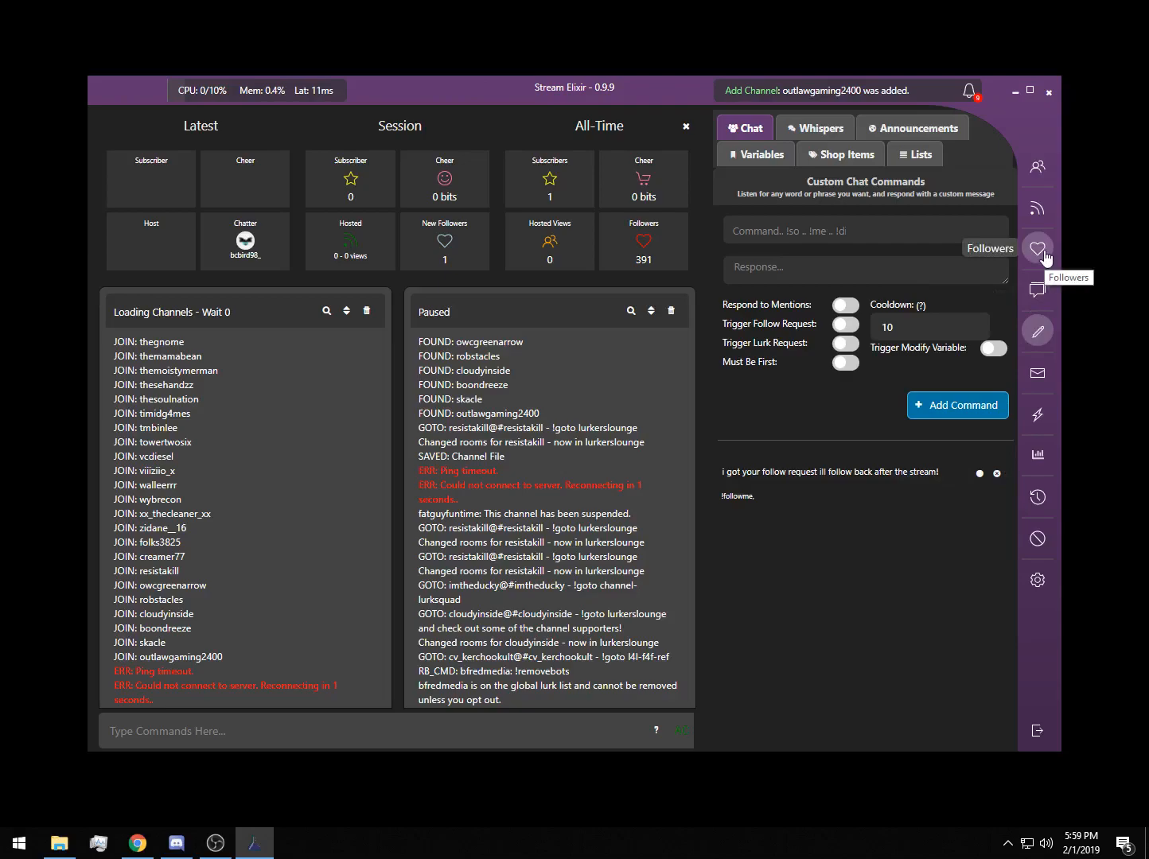
Step: Delete the !followme chat command and confirm its removal
{"action": "left_click", "coordinate": [998, 473]}
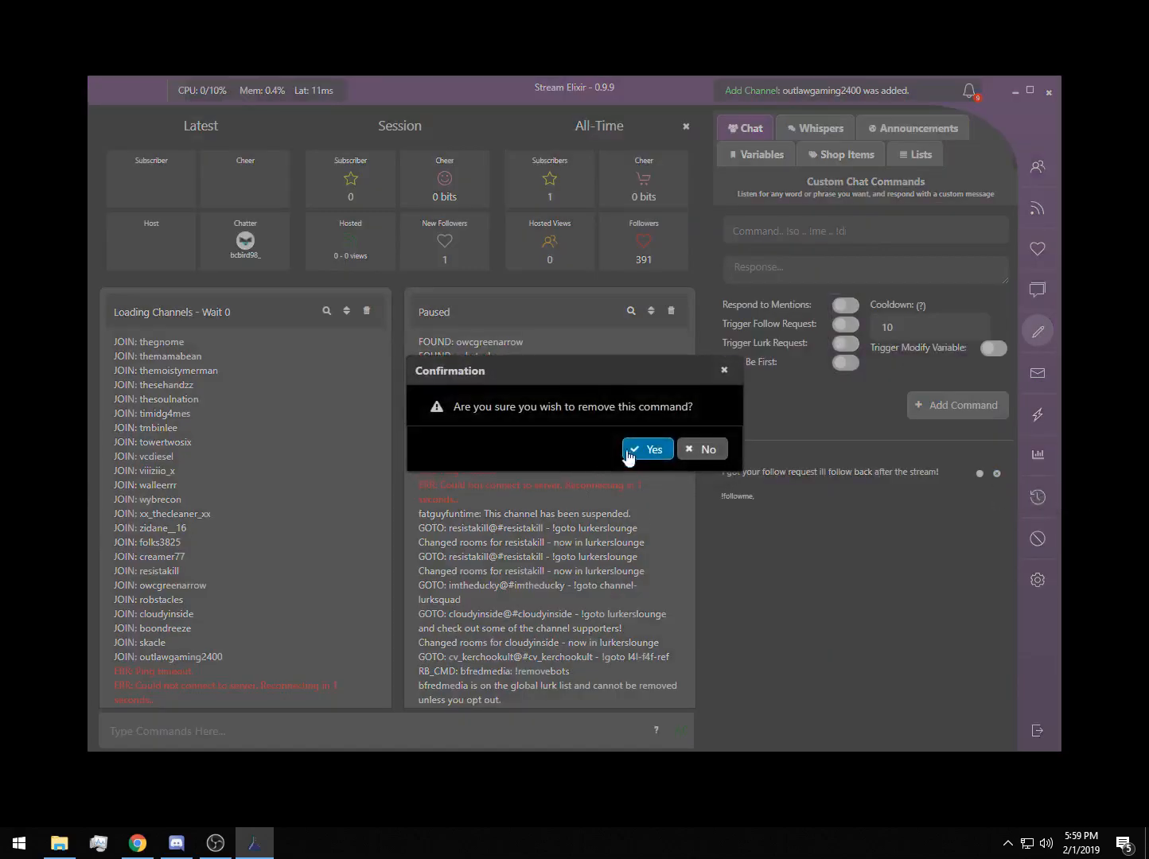
{"action": "left_click", "coordinate": [647, 446]}
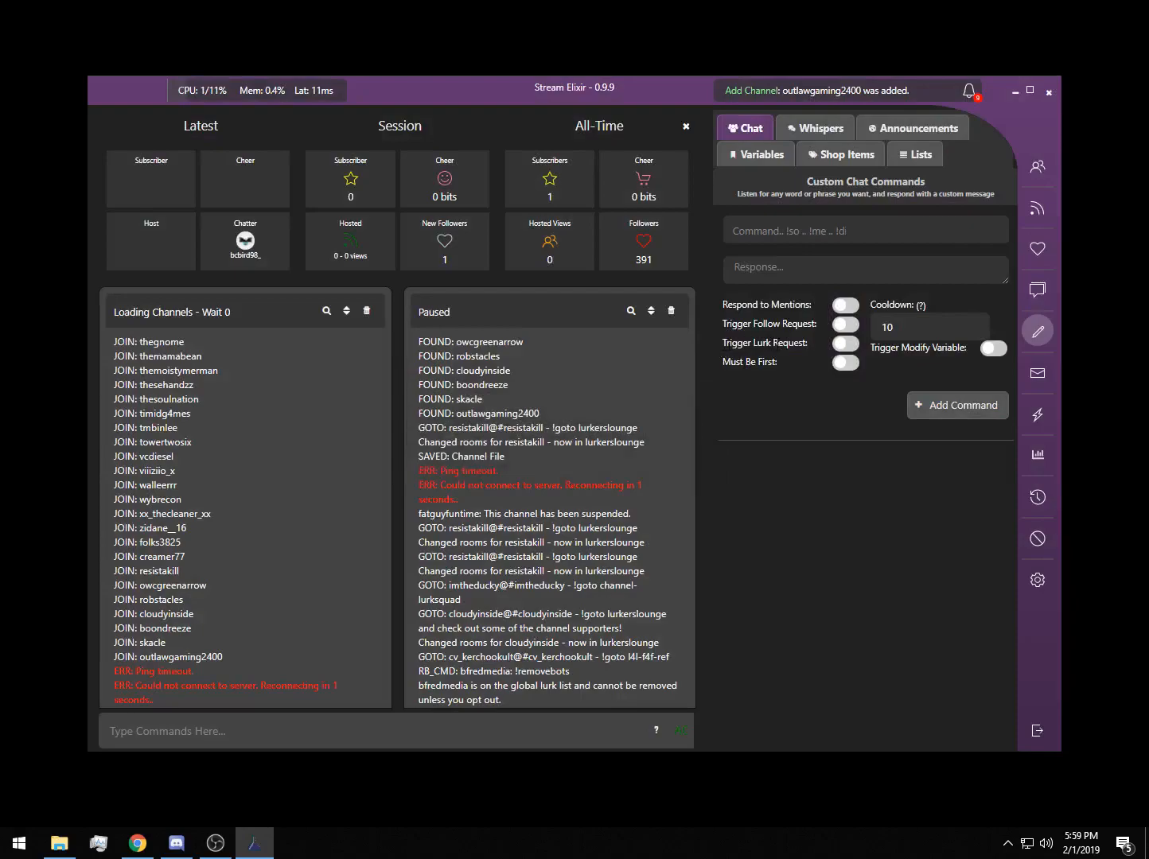
Step: Add a !connect chat command responding "i got your connect request ill see ya in your stream!" with Trigger Lurk Request enabled
{"action": "left_click", "coordinate": [808, 234]}
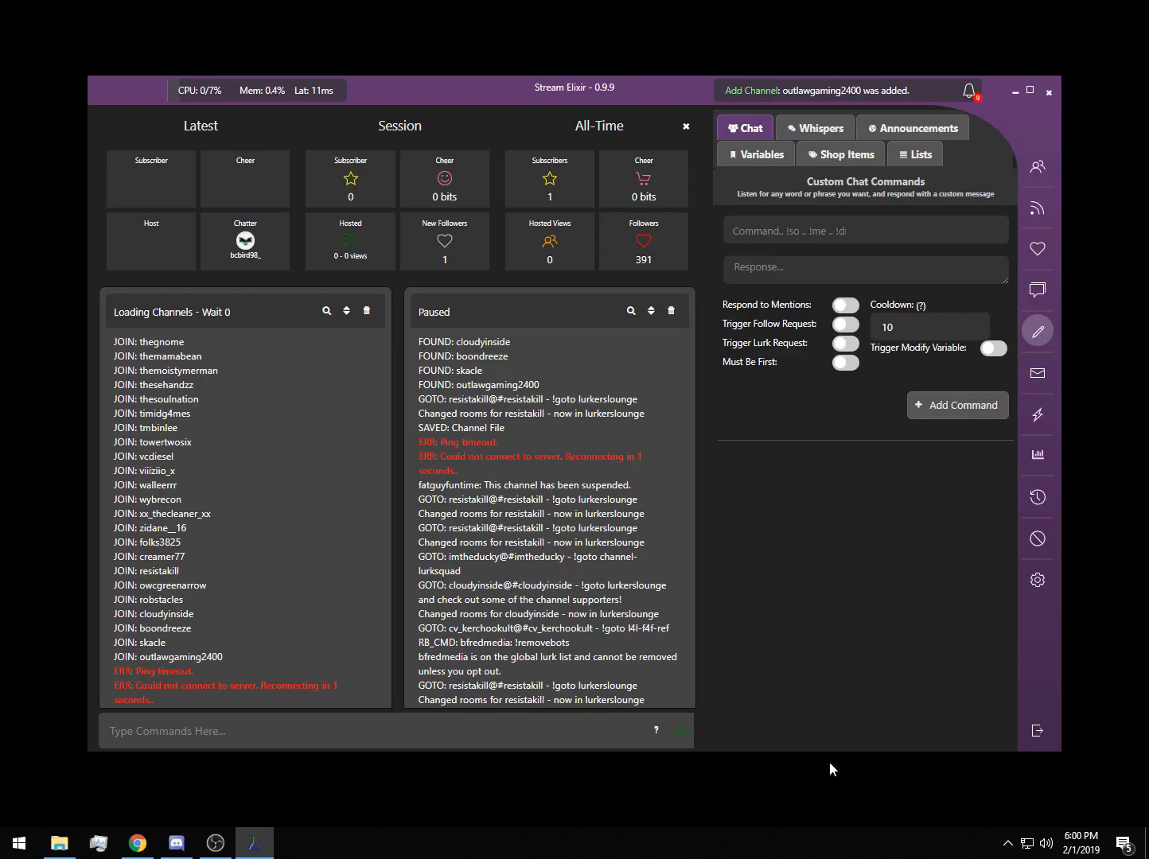
{"action": "type", "text": "!connect"}
{"action": "left_click", "coordinate": [760, 275]}
{"action": "type", "text": "i got your connect"}
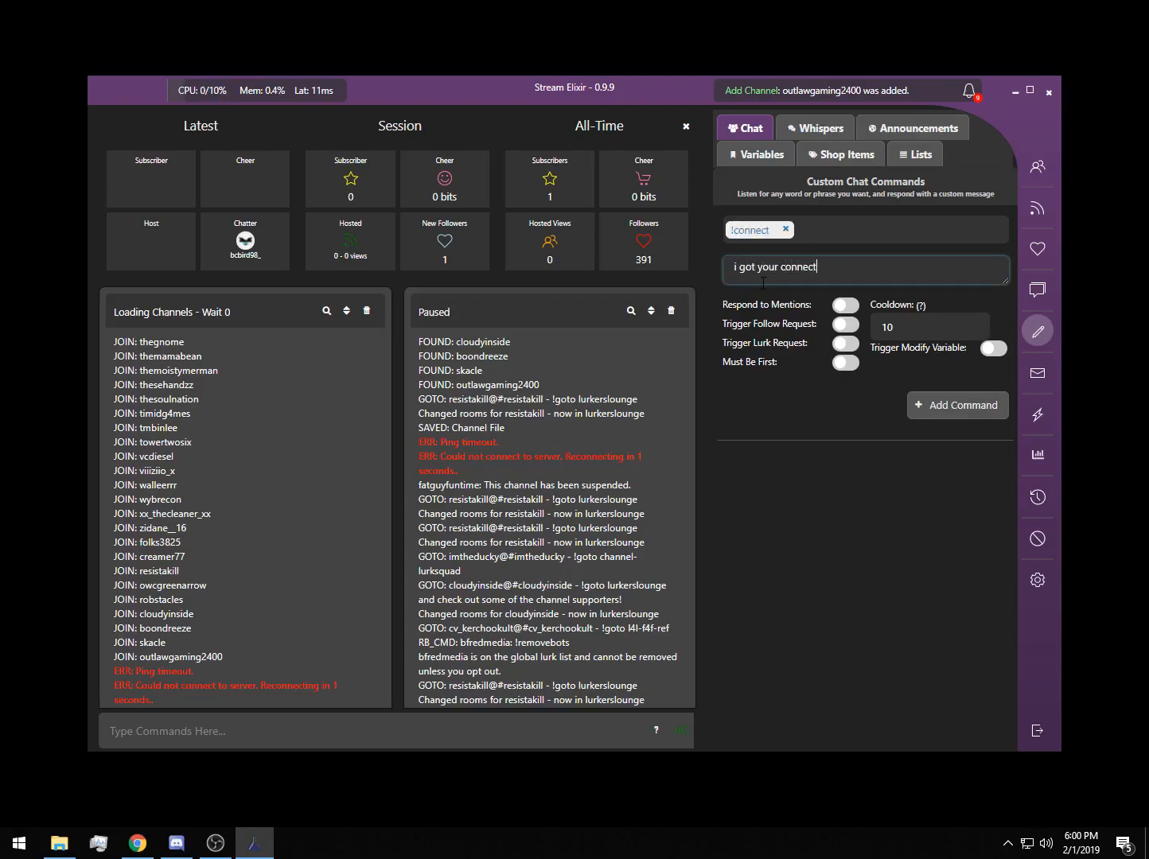
{"action": "type", "text": " request ill see ya in your stream!"}
{"action": "left_click", "coordinate": [845, 343]}
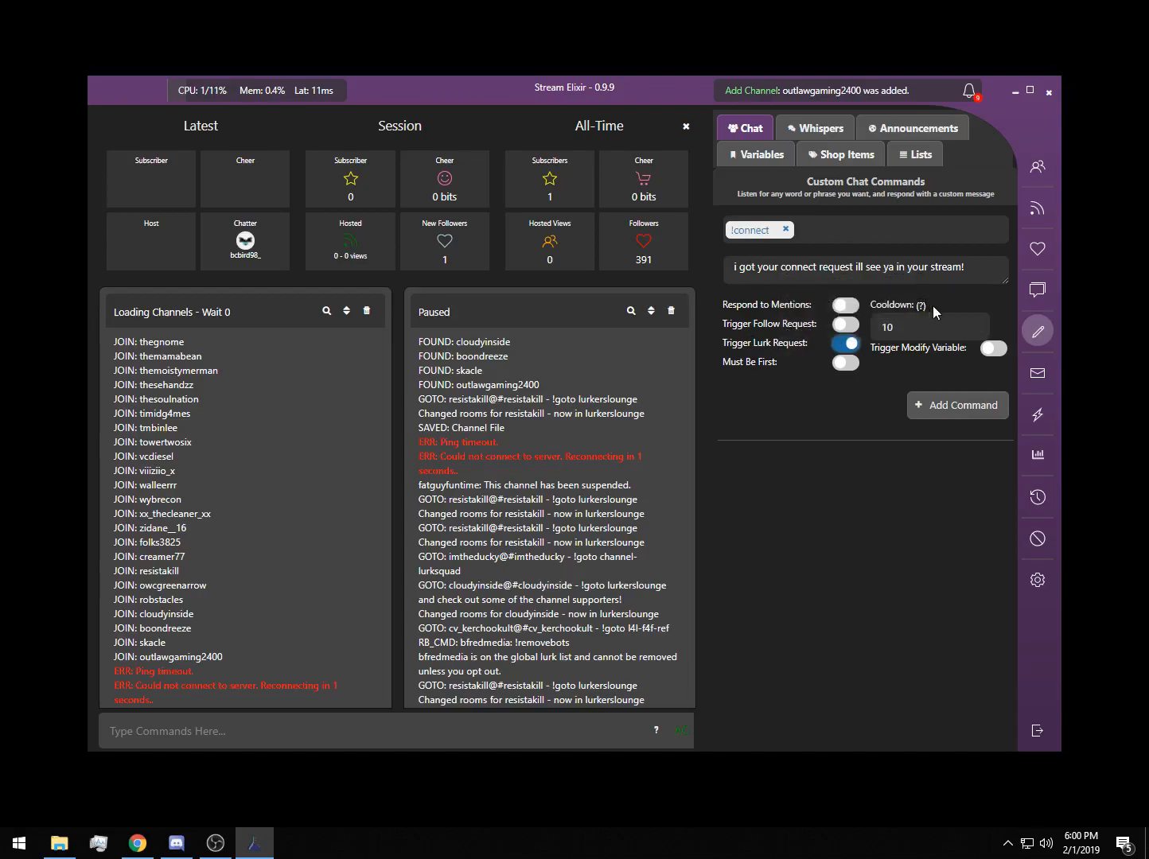
{"action": "mouse_move", "coordinate": [921, 305]}
{"action": "left_click", "coordinate": [952, 405]}
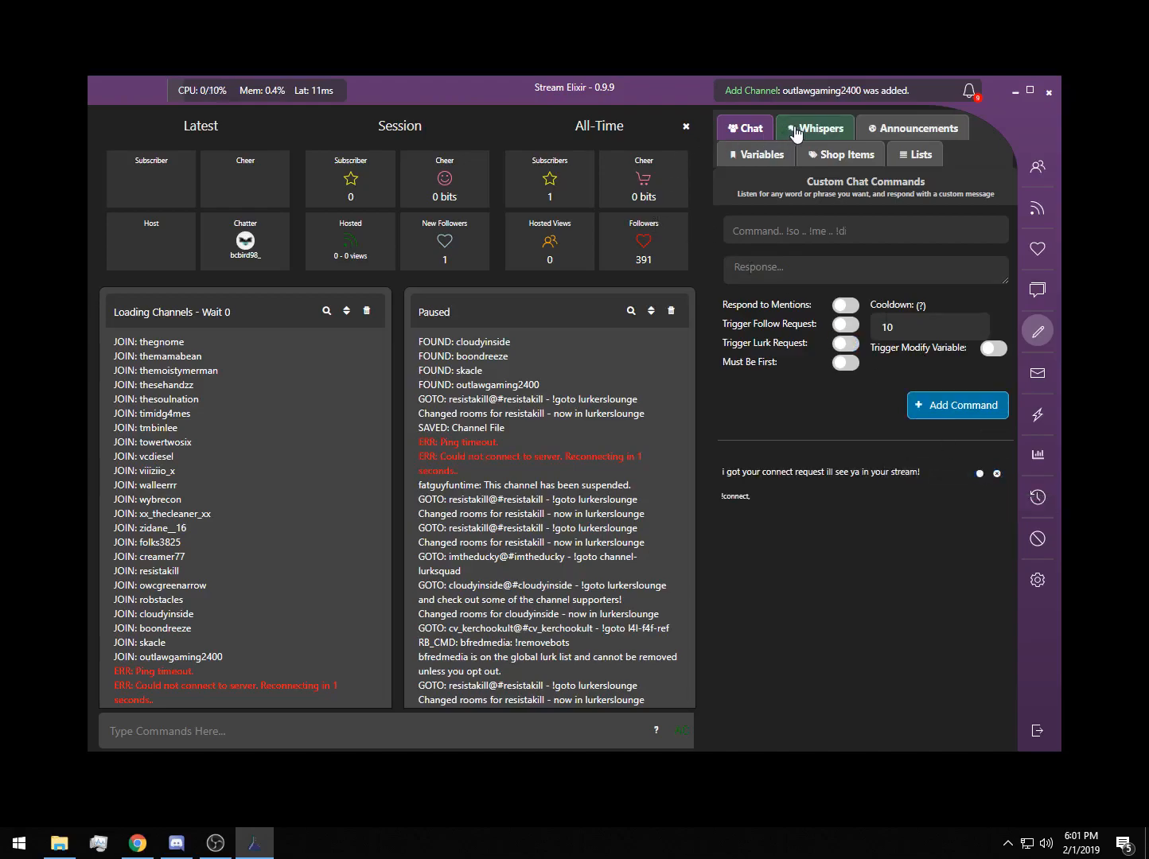
Step: Enter !connect as the trigger phrase of a custom whisper response
{"action": "left_click", "coordinate": [796, 133]}
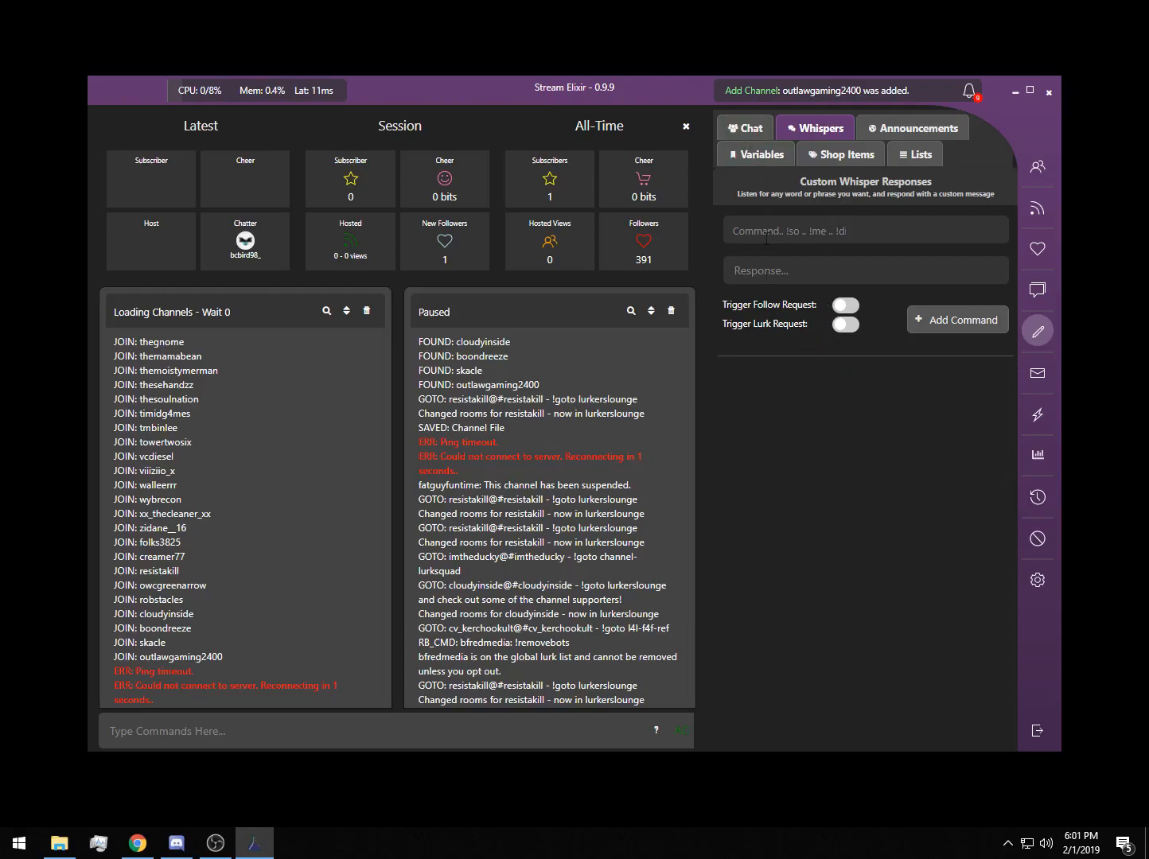
{"action": "left_click", "coordinate": [744, 130]}
{"action": "left_click", "coordinate": [822, 127]}
{"action": "left_click", "coordinate": [805, 234]}
{"action": "type", "text": "!connect"}
{"action": "key", "text": "Return"}
Step: Copy the !connect chat command's response text into the whisper response and add it with Trigger Lurk Request enabled
{"action": "left_click", "coordinate": [744, 129]}
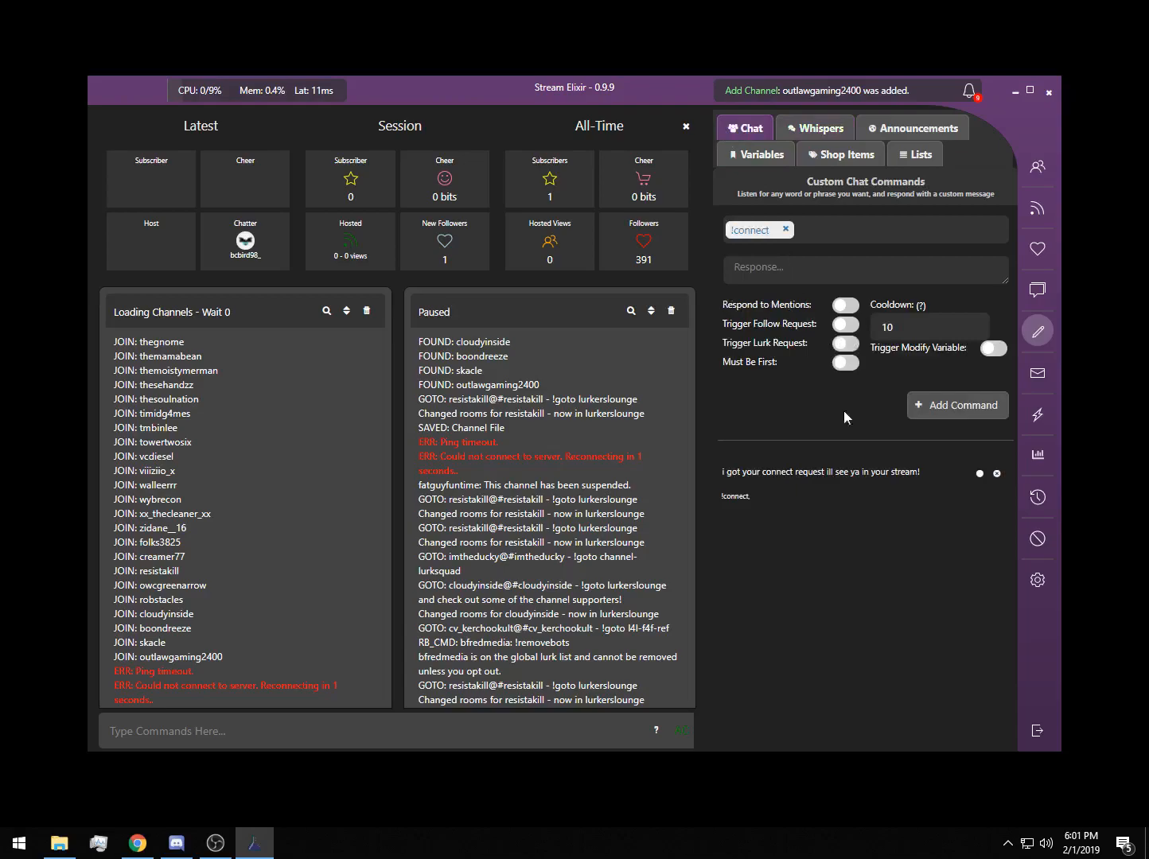
{"action": "left_click_drag", "start_coordinate": [924, 475], "coordinate": [722, 476]}
{"action": "key", "text": "ctrl+c"}
{"action": "left_click", "coordinate": [815, 128]}
{"action": "left_click", "coordinate": [805, 272]}
{"action": "key", "text": "ctrl+v"}
{"action": "left_click", "coordinate": [845, 324]}
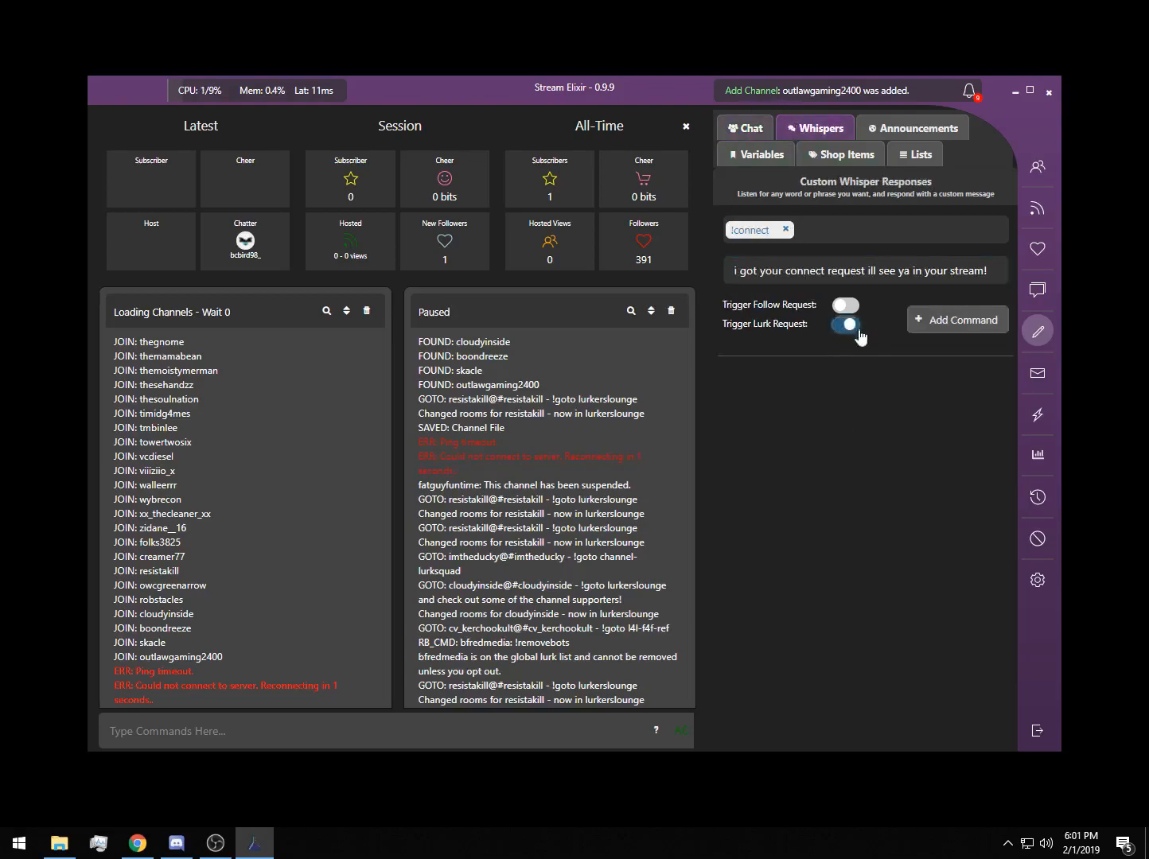
{"action": "left_click", "coordinate": [963, 322]}
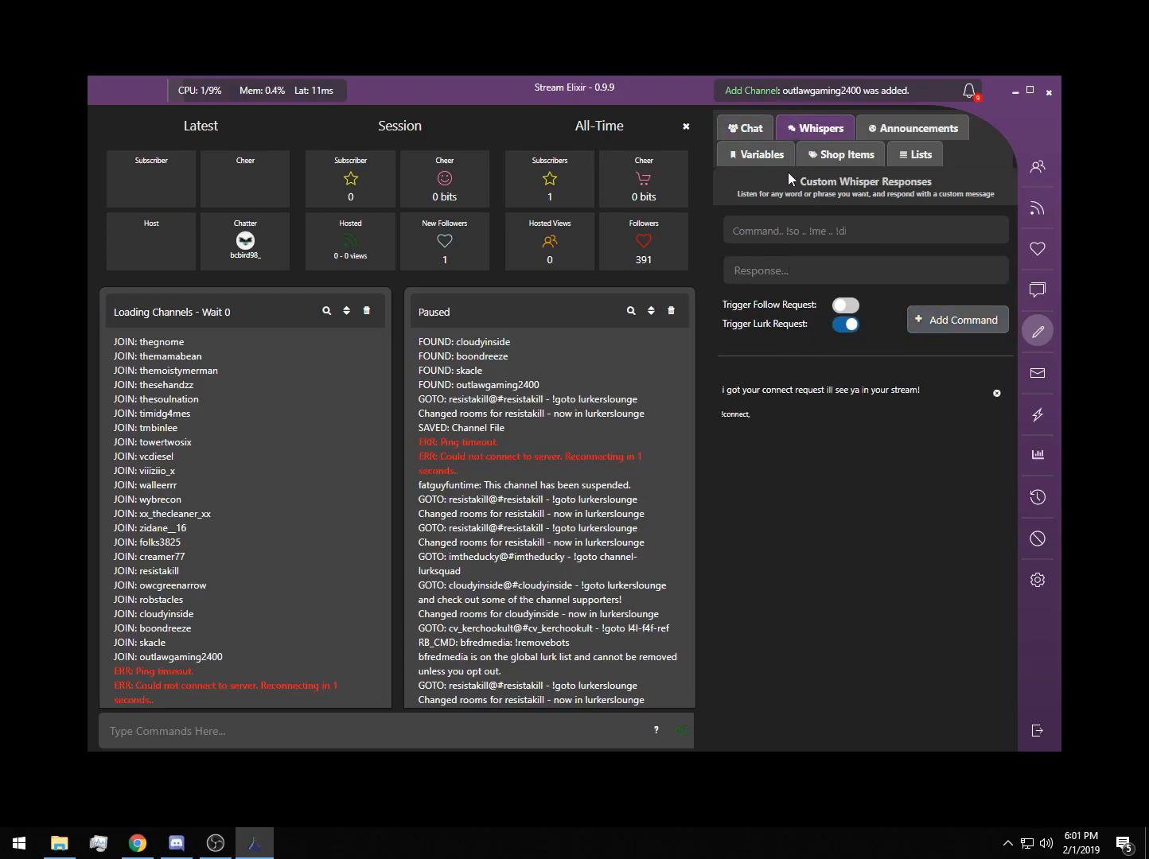
Step: Turn off Trigger Lurk Request and turn on Trigger Follow Request in the whisper response form
{"action": "left_click", "coordinate": [746, 129]}
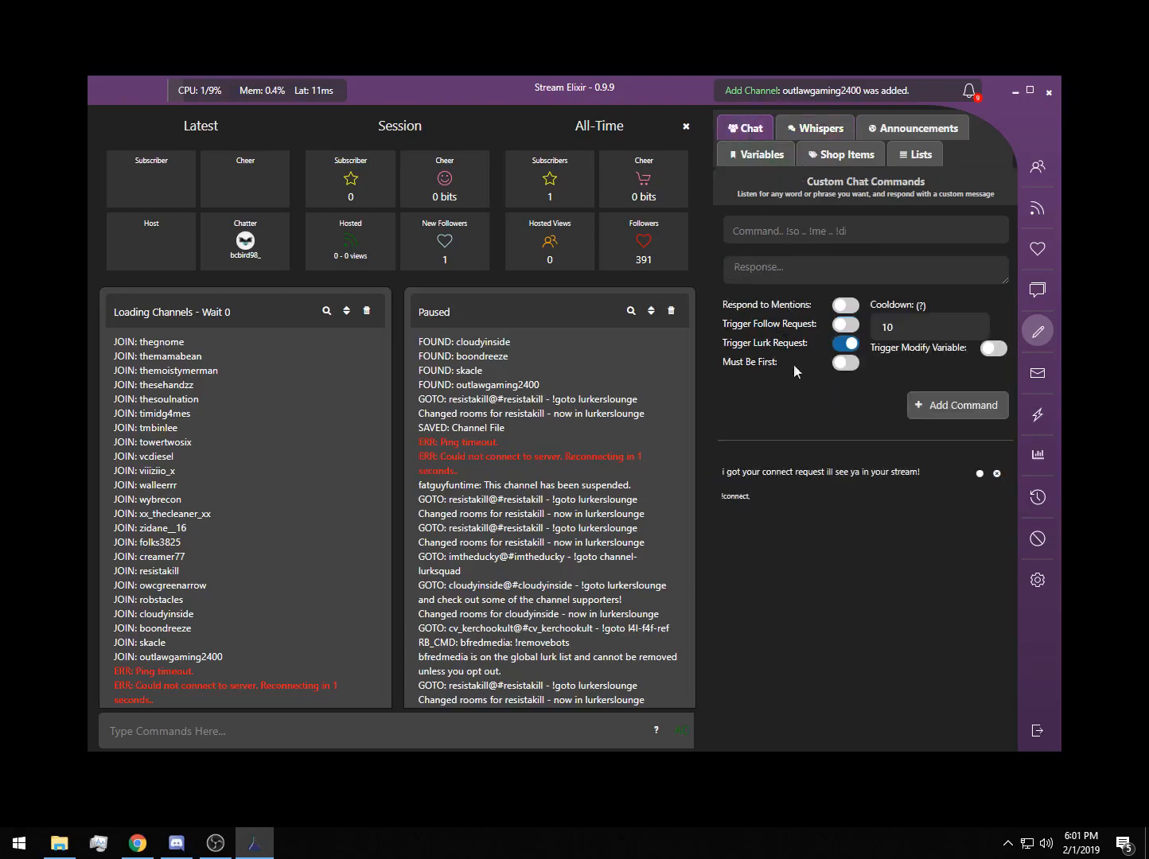
{"action": "left_click", "coordinate": [813, 131]}
{"action": "left_click", "coordinate": [836, 328]}
{"action": "left_click", "coordinate": [844, 305]}
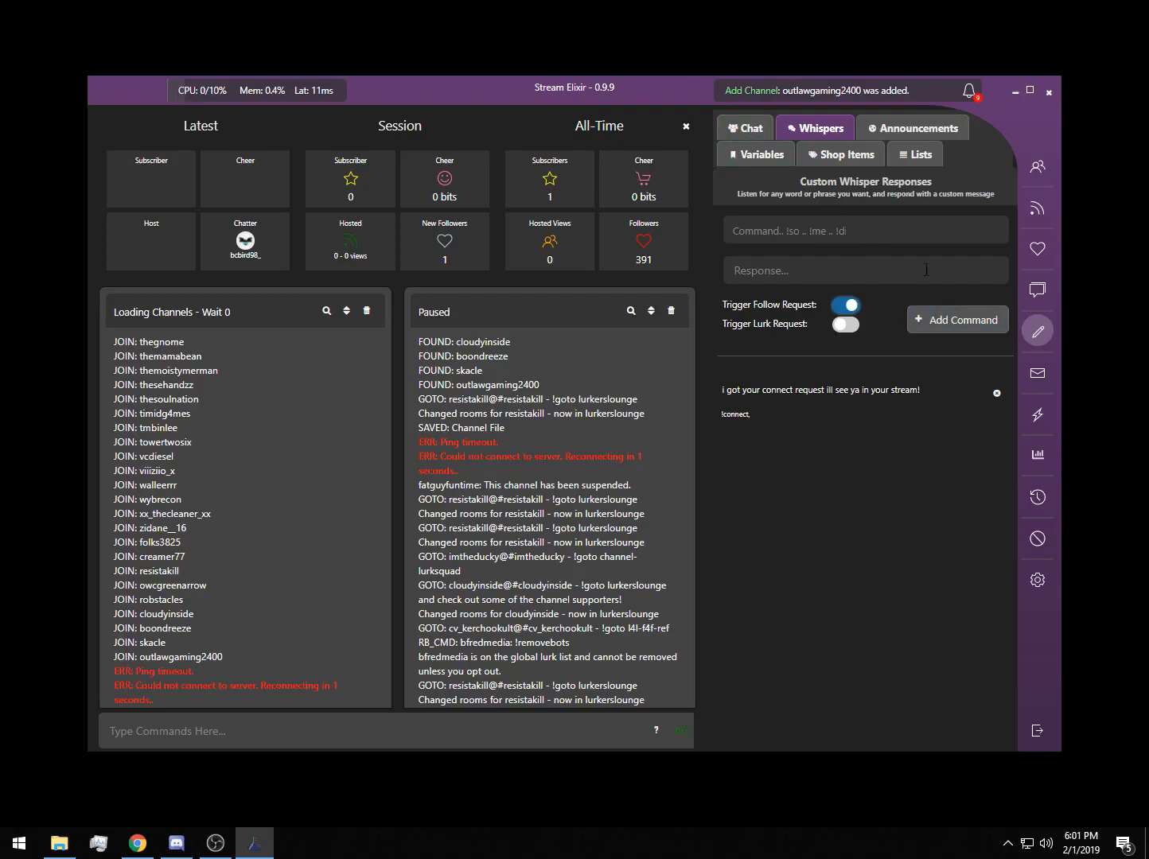
Step: Delete the !connect whisper response and confirm its removal
{"action": "left_click", "coordinate": [996, 394]}
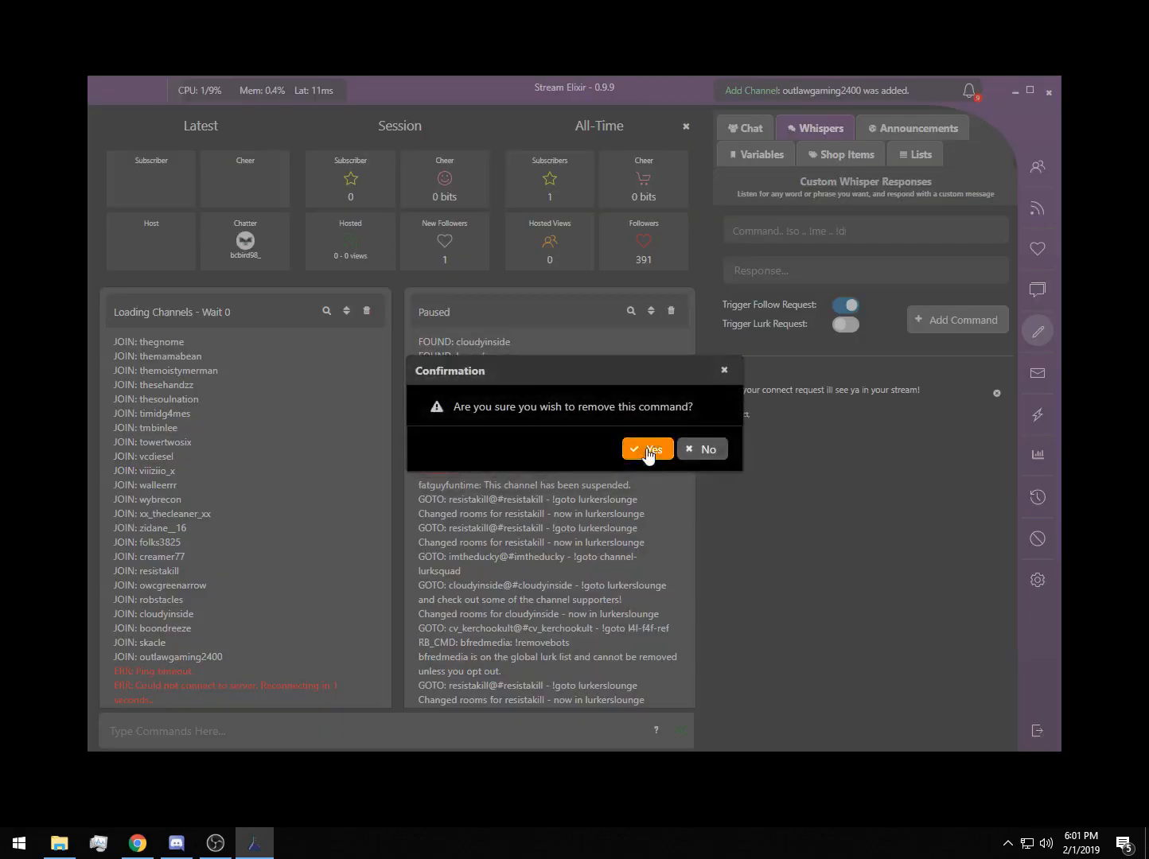
{"action": "left_click", "coordinate": [648, 452]}
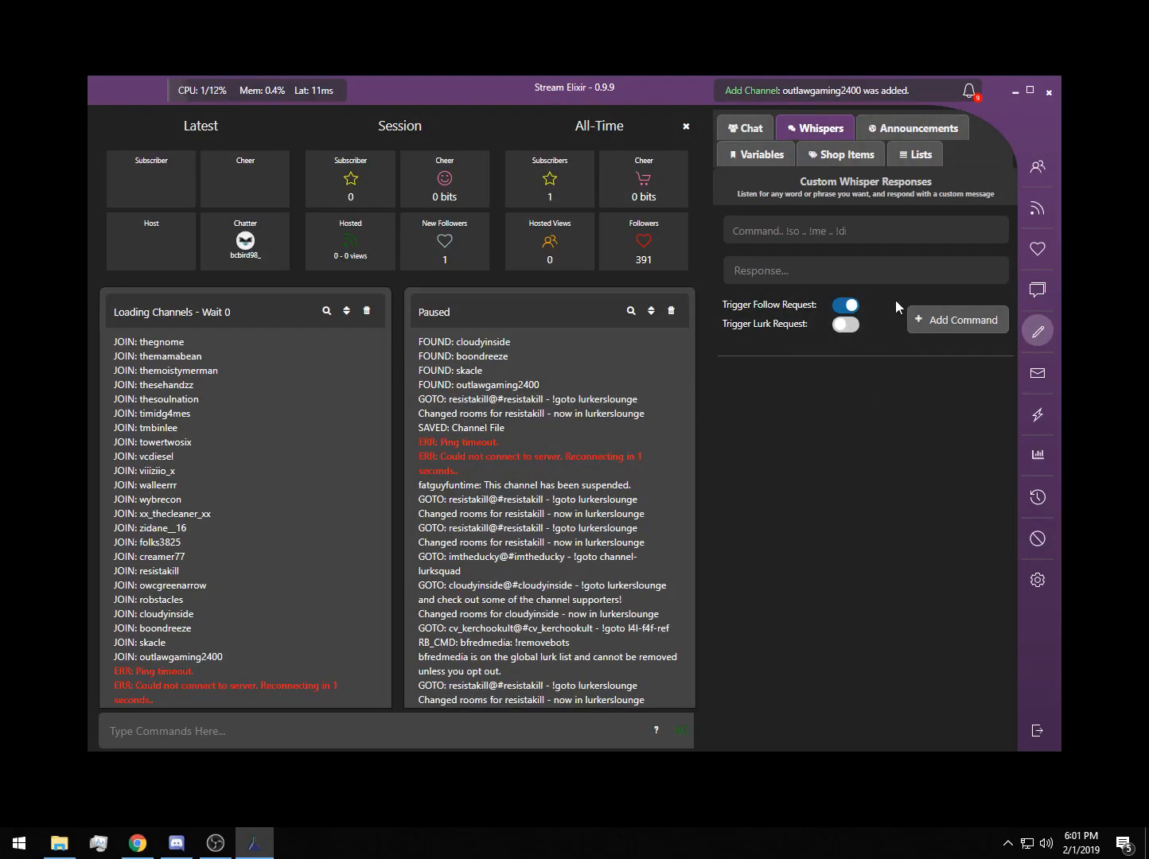
Step: Add a timed announcement reading "Hope everyone is having a great day! Continue to stream and grow!" that repeats every 25 minutes
{"action": "left_click", "coordinate": [913, 134]}
{"action": "left_click", "coordinate": [797, 252]}
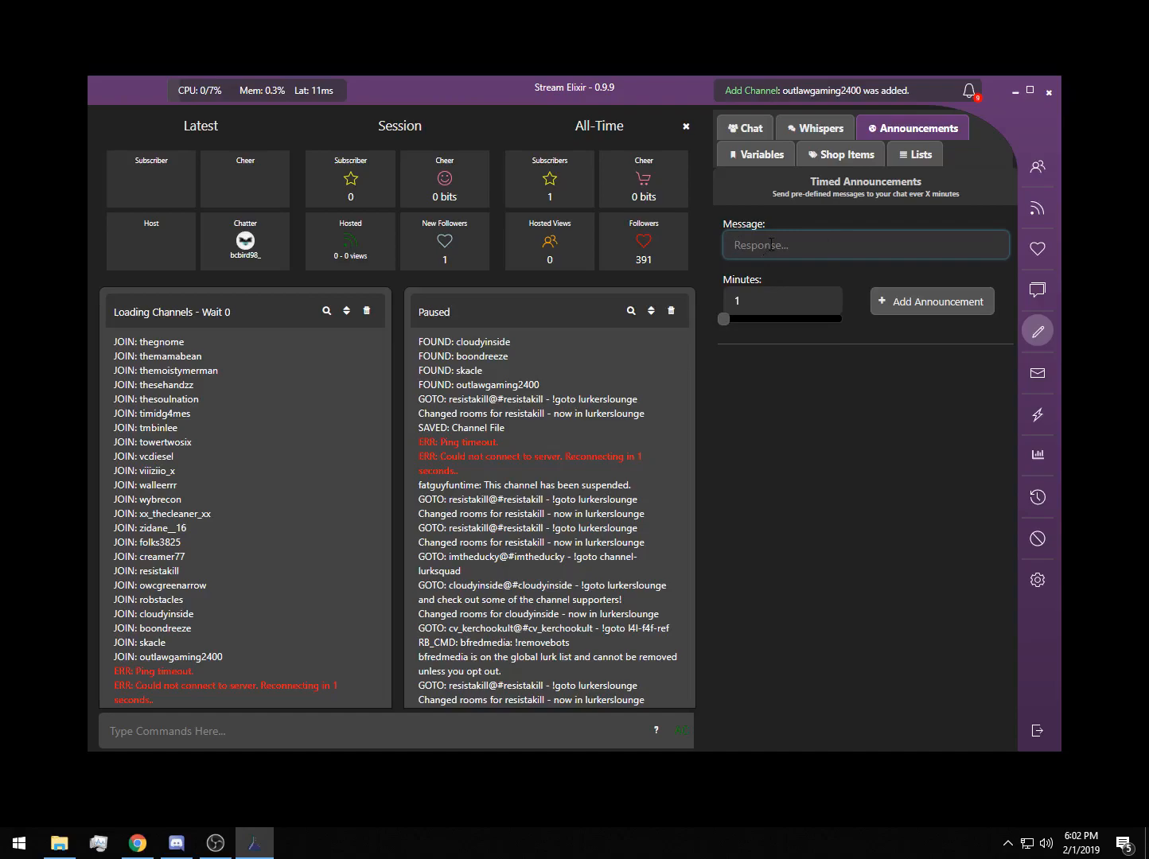
{"action": "type", "text": "Hope everyone is having a great day! "}
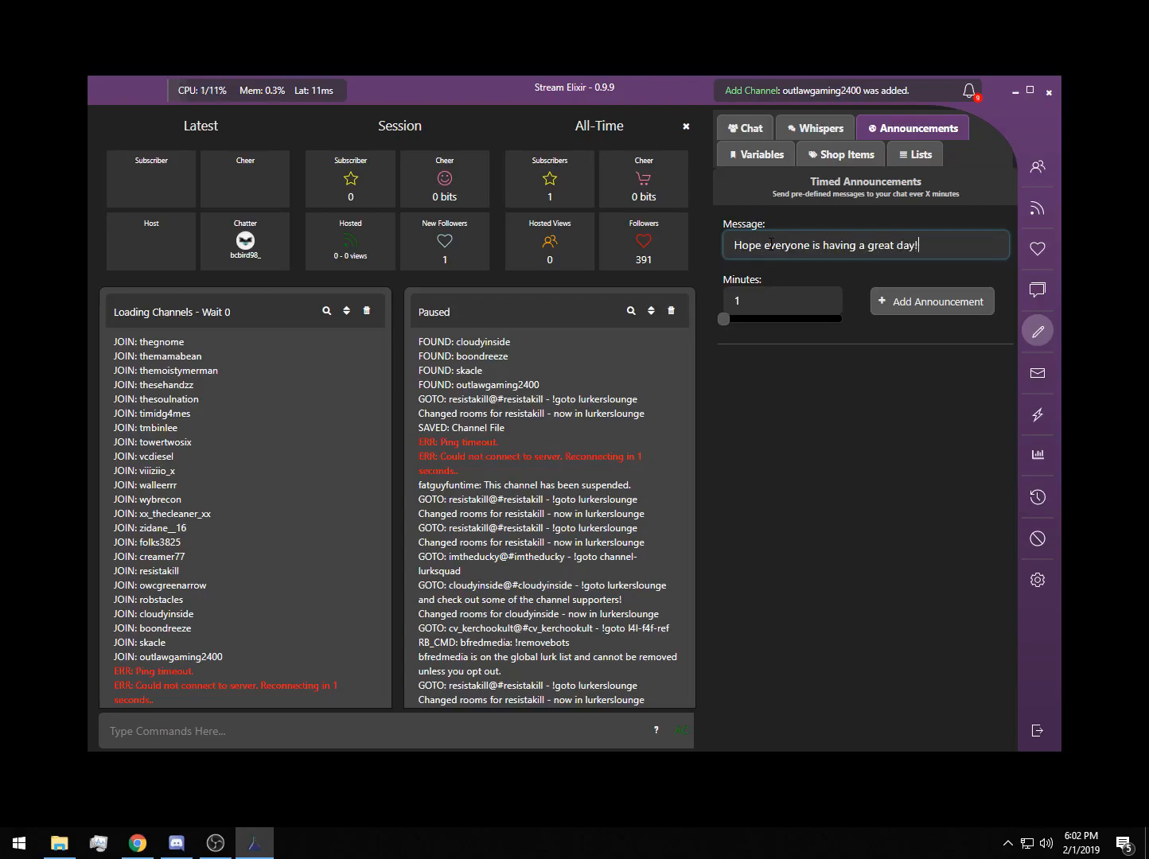
{"action": "type", "text": "Continue to stream and"}
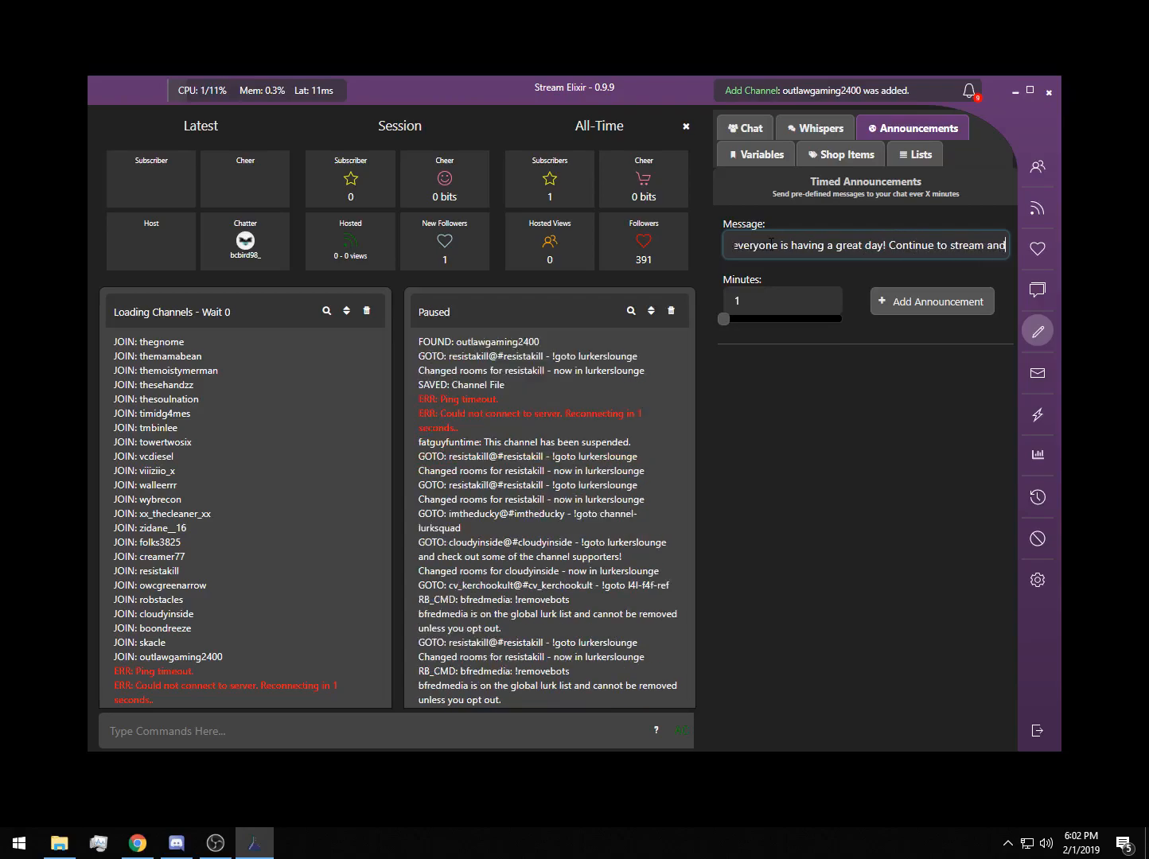
{"action": "type", "text": " grow!"}
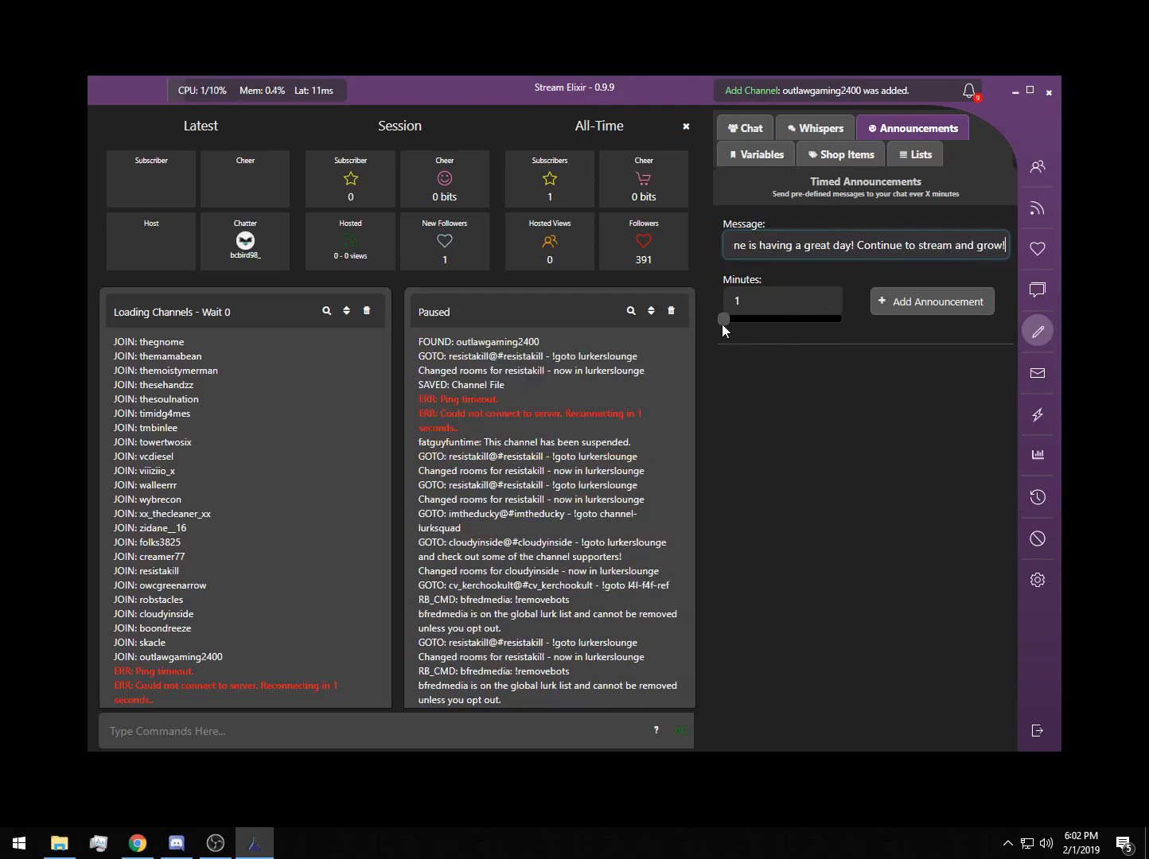
{"action": "left_click_drag", "start_coordinate": [745, 320], "coordinate": [757, 318]}
{"action": "left_click", "coordinate": [929, 315]}
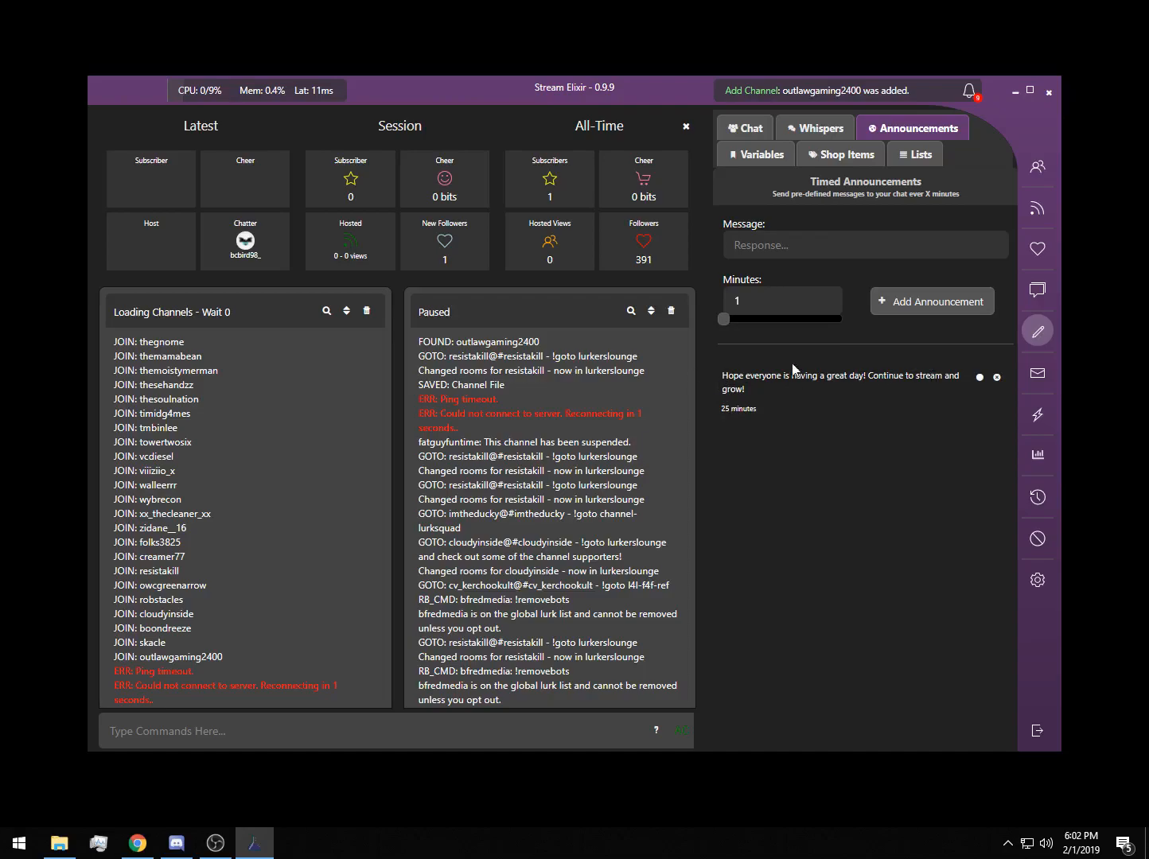
Step: Delete the "Hope everyone is having a great day!" timed announcement and confirm its removal
{"action": "left_click", "coordinate": [998, 381]}
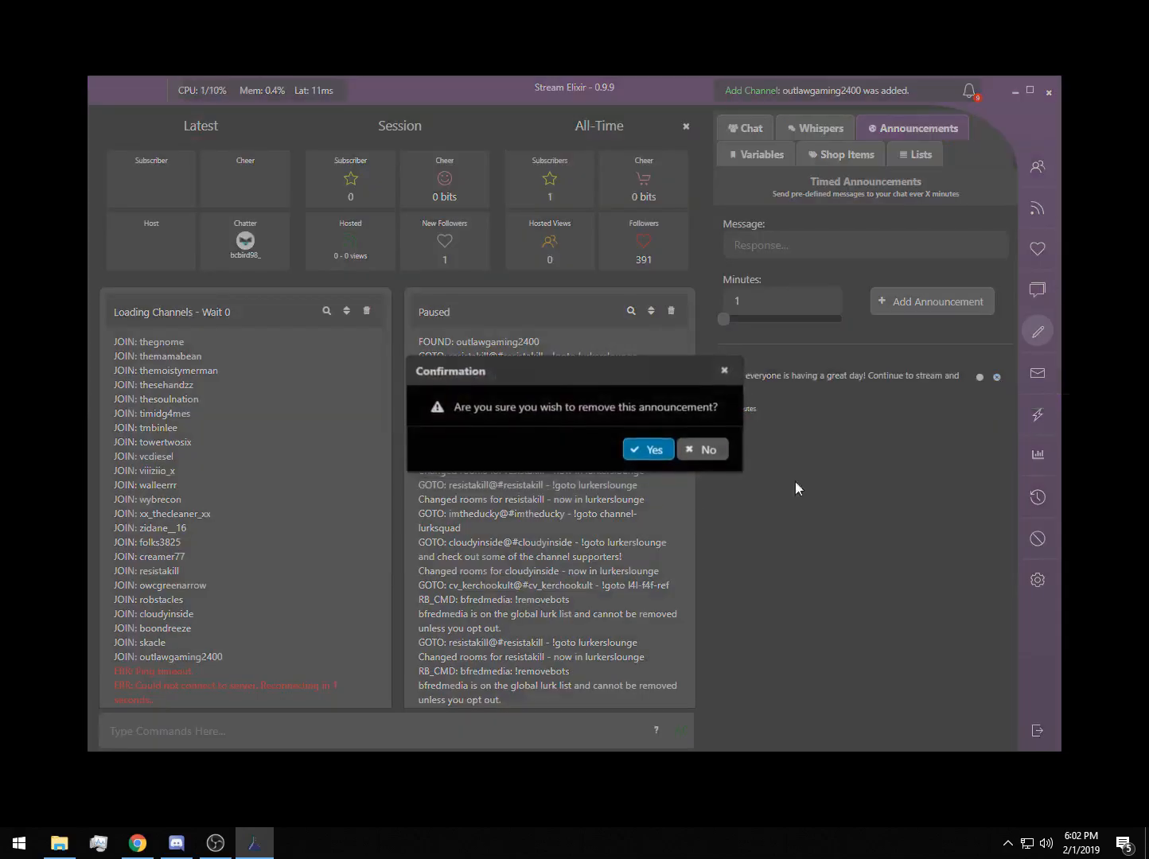
{"action": "left_click", "coordinate": [651, 451]}
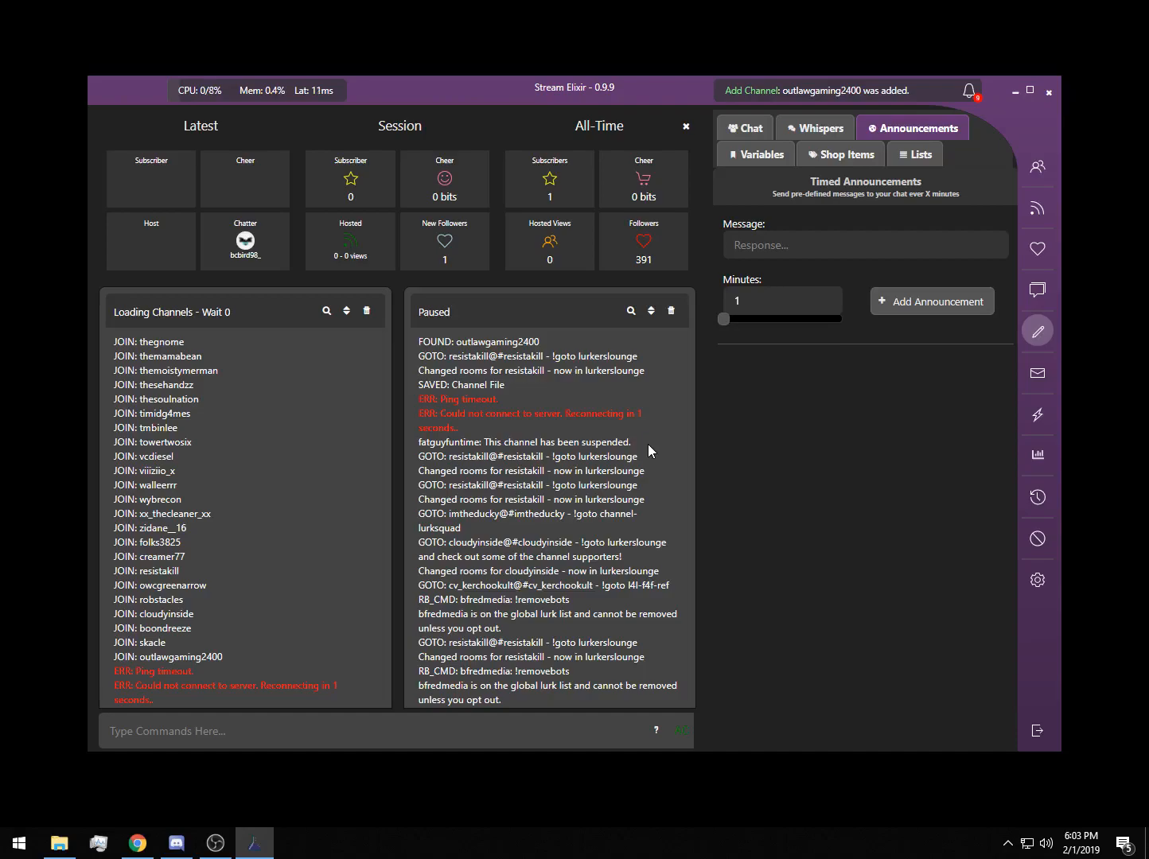
Step: Look through the Variables, Shop Items and Lists sections, and return to the timed announcements
{"action": "left_click", "coordinate": [764, 156]}
{"action": "left_click", "coordinate": [859, 156]}
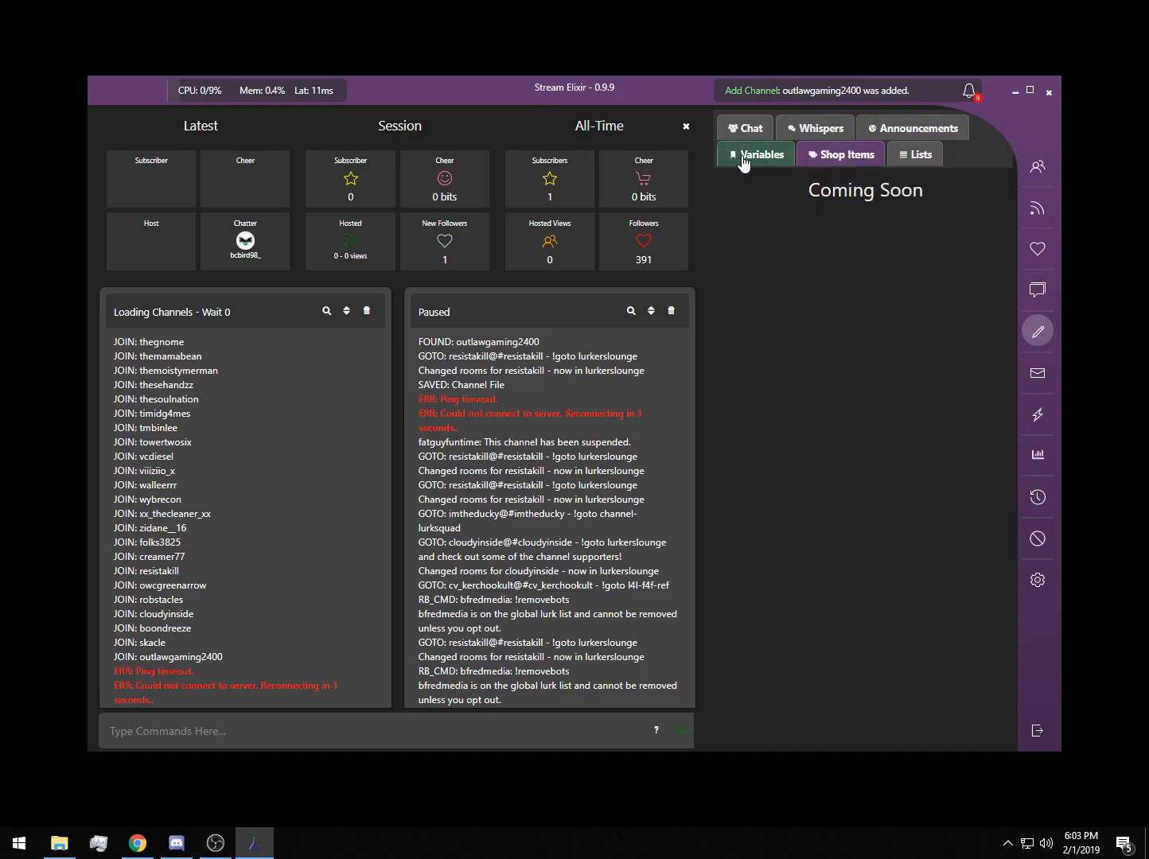
{"action": "left_click", "coordinate": [723, 154]}
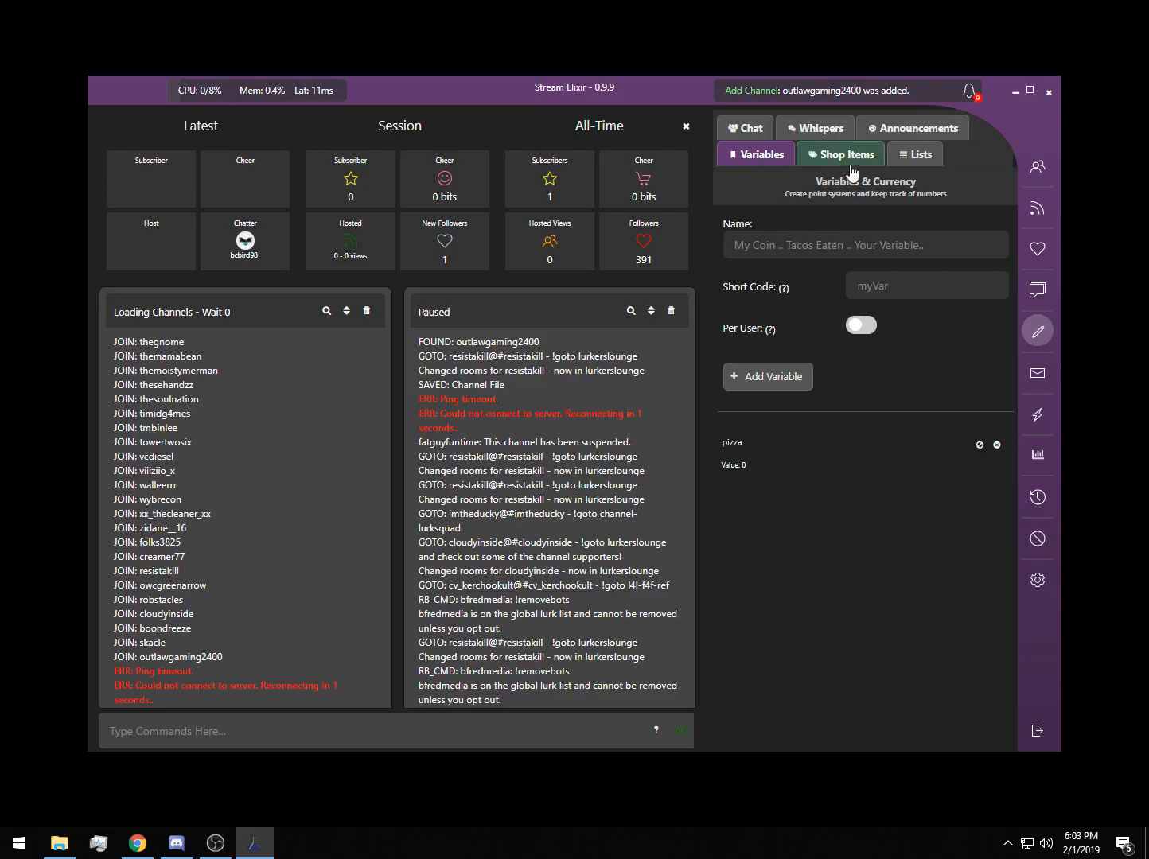
{"action": "left_click", "coordinate": [914, 155]}
{"action": "left_click", "coordinate": [790, 157]}
{"action": "left_click", "coordinate": [874, 136]}
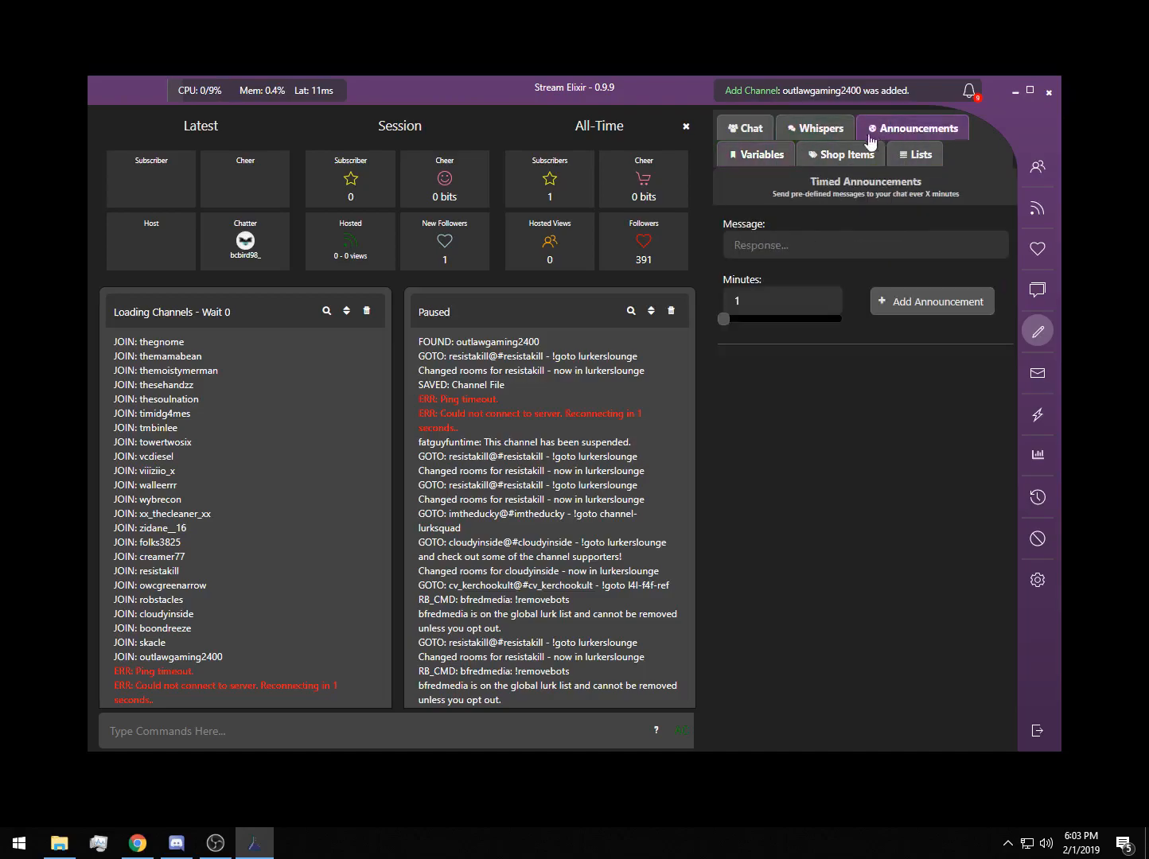